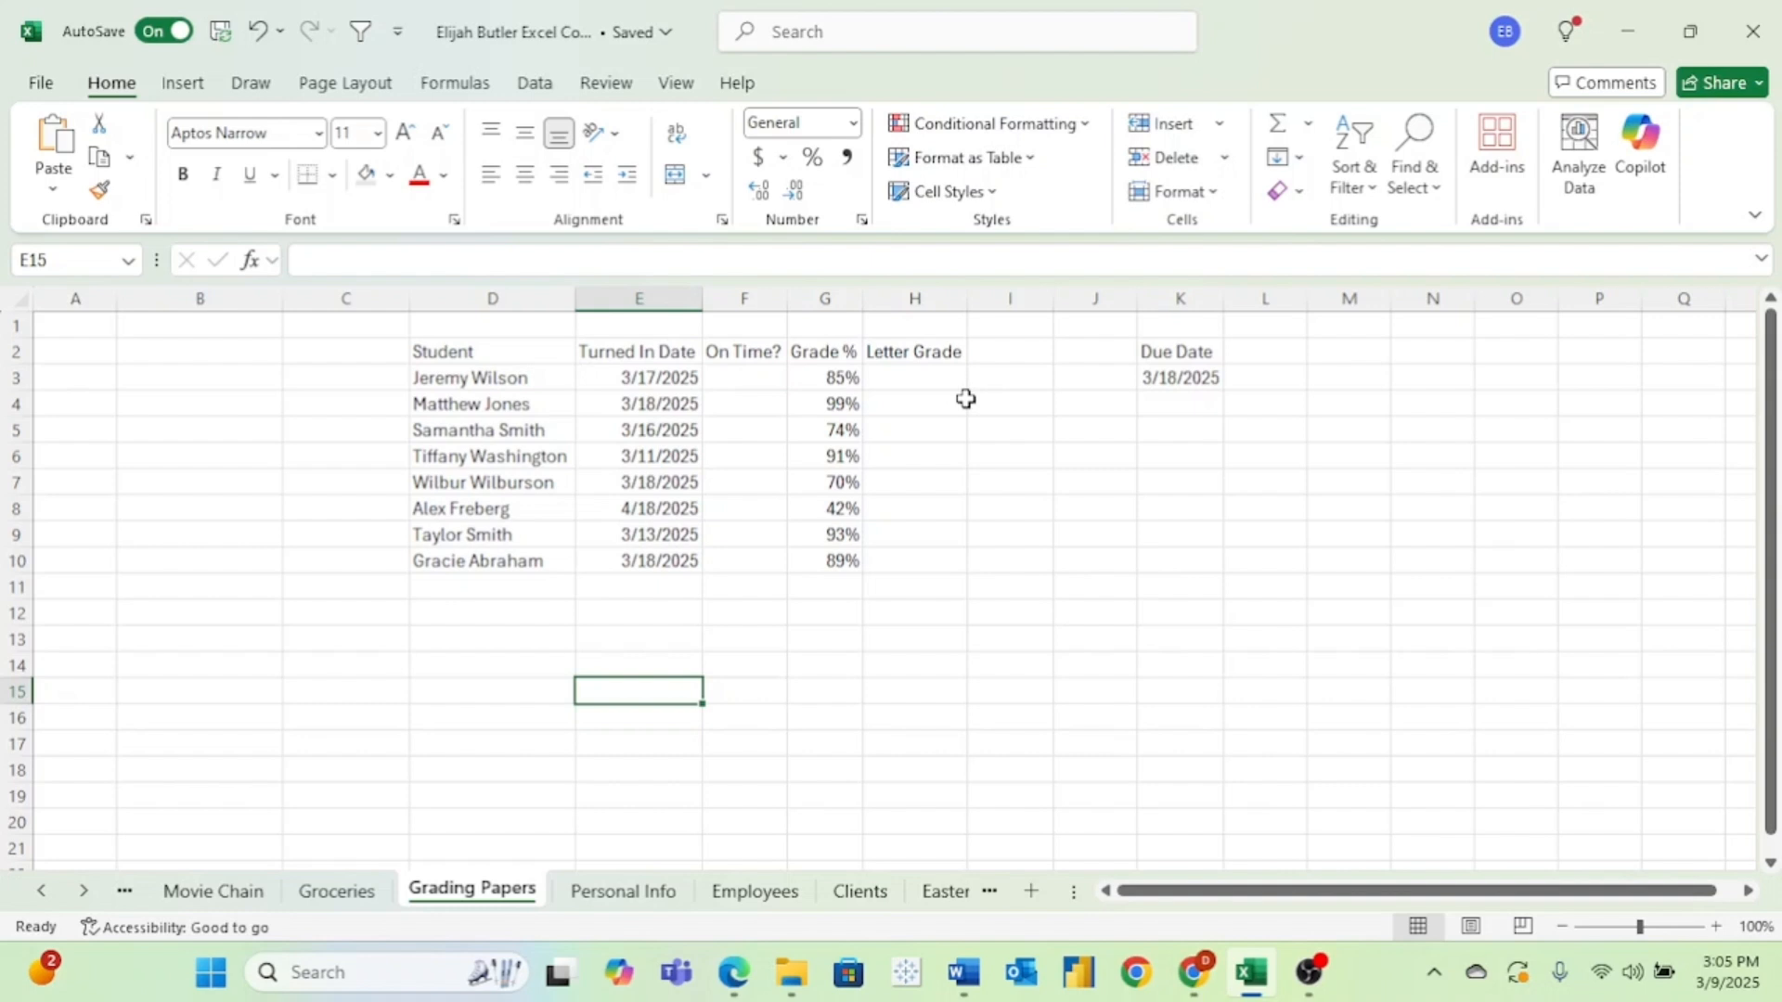
Start an IF formula in F3 that tests whether the turned-in date E3 is less than or equal to the due date K3.
left_click(757, 380)
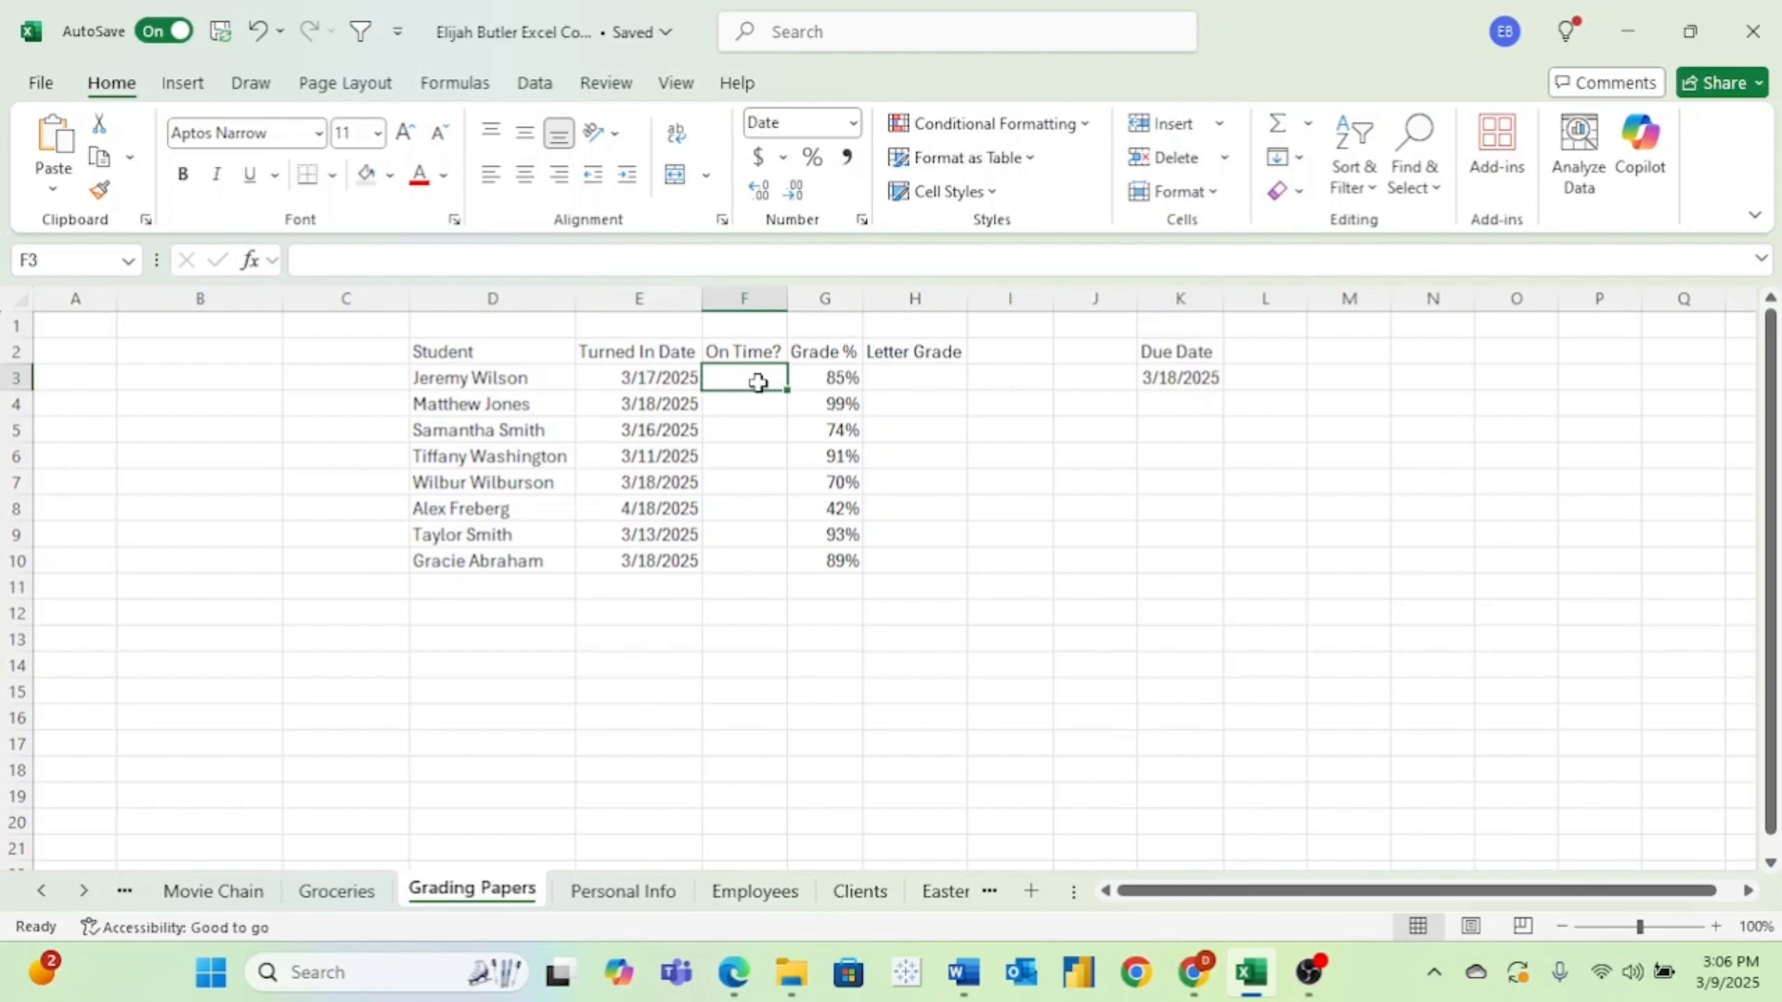
type("=if")
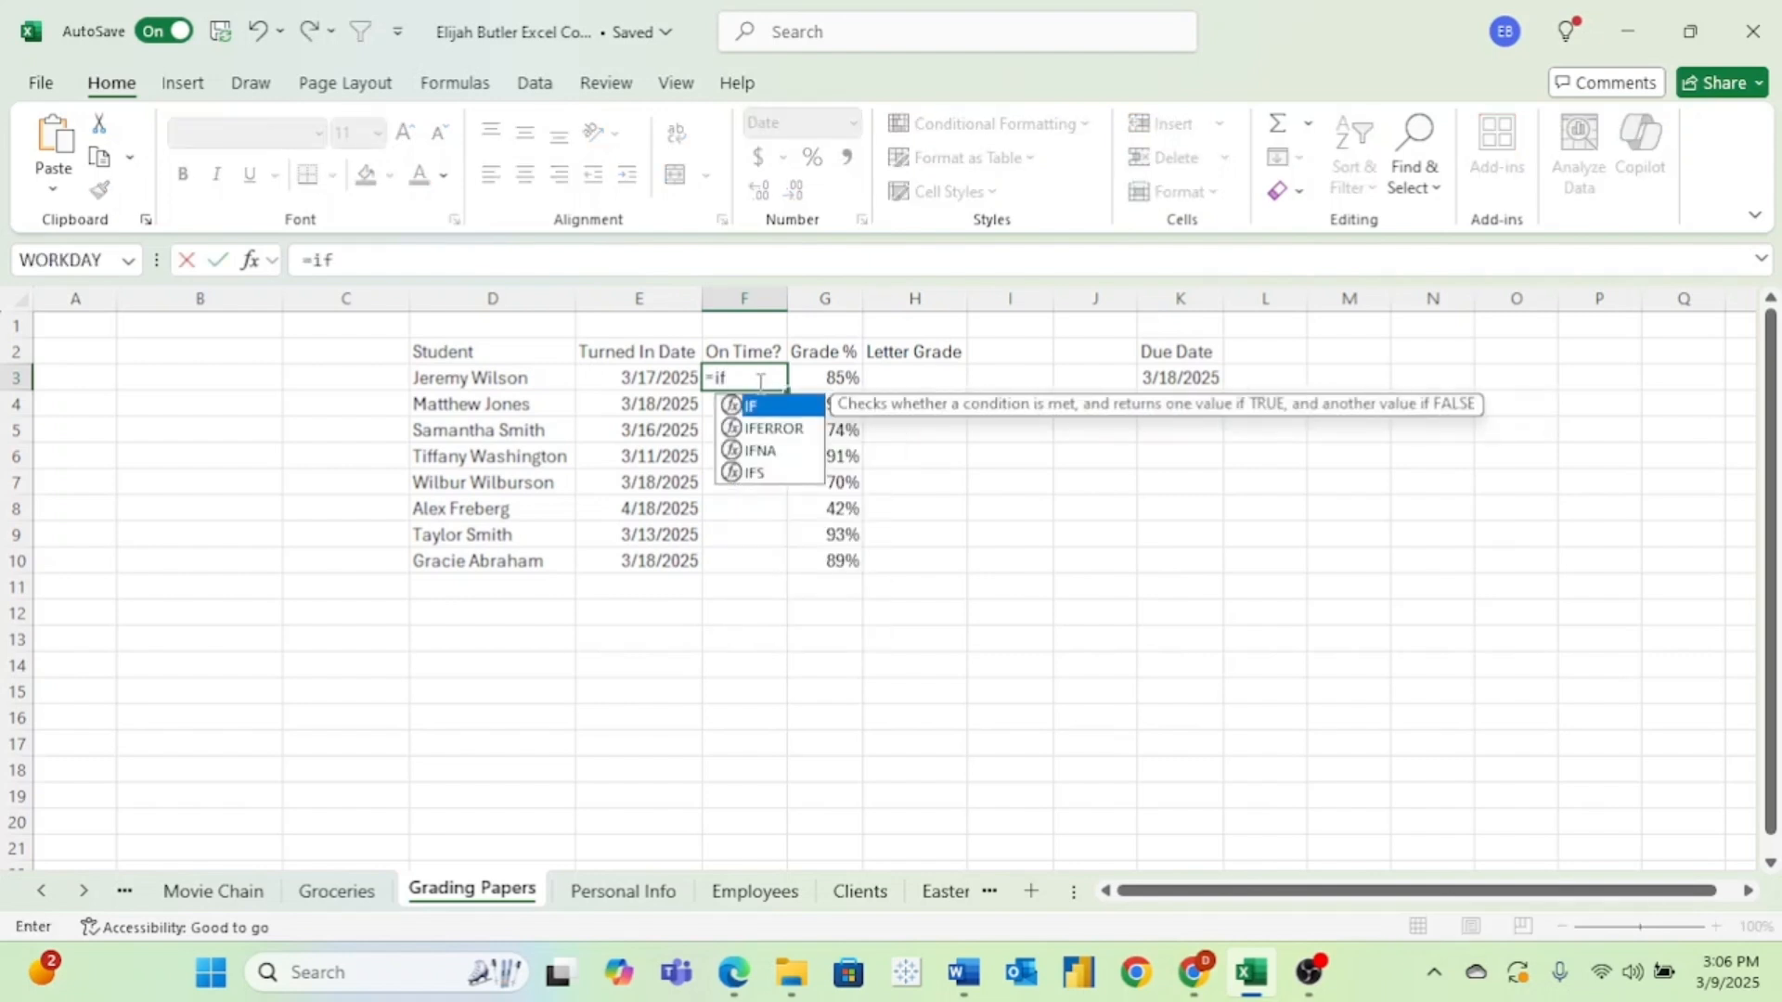
type("(")
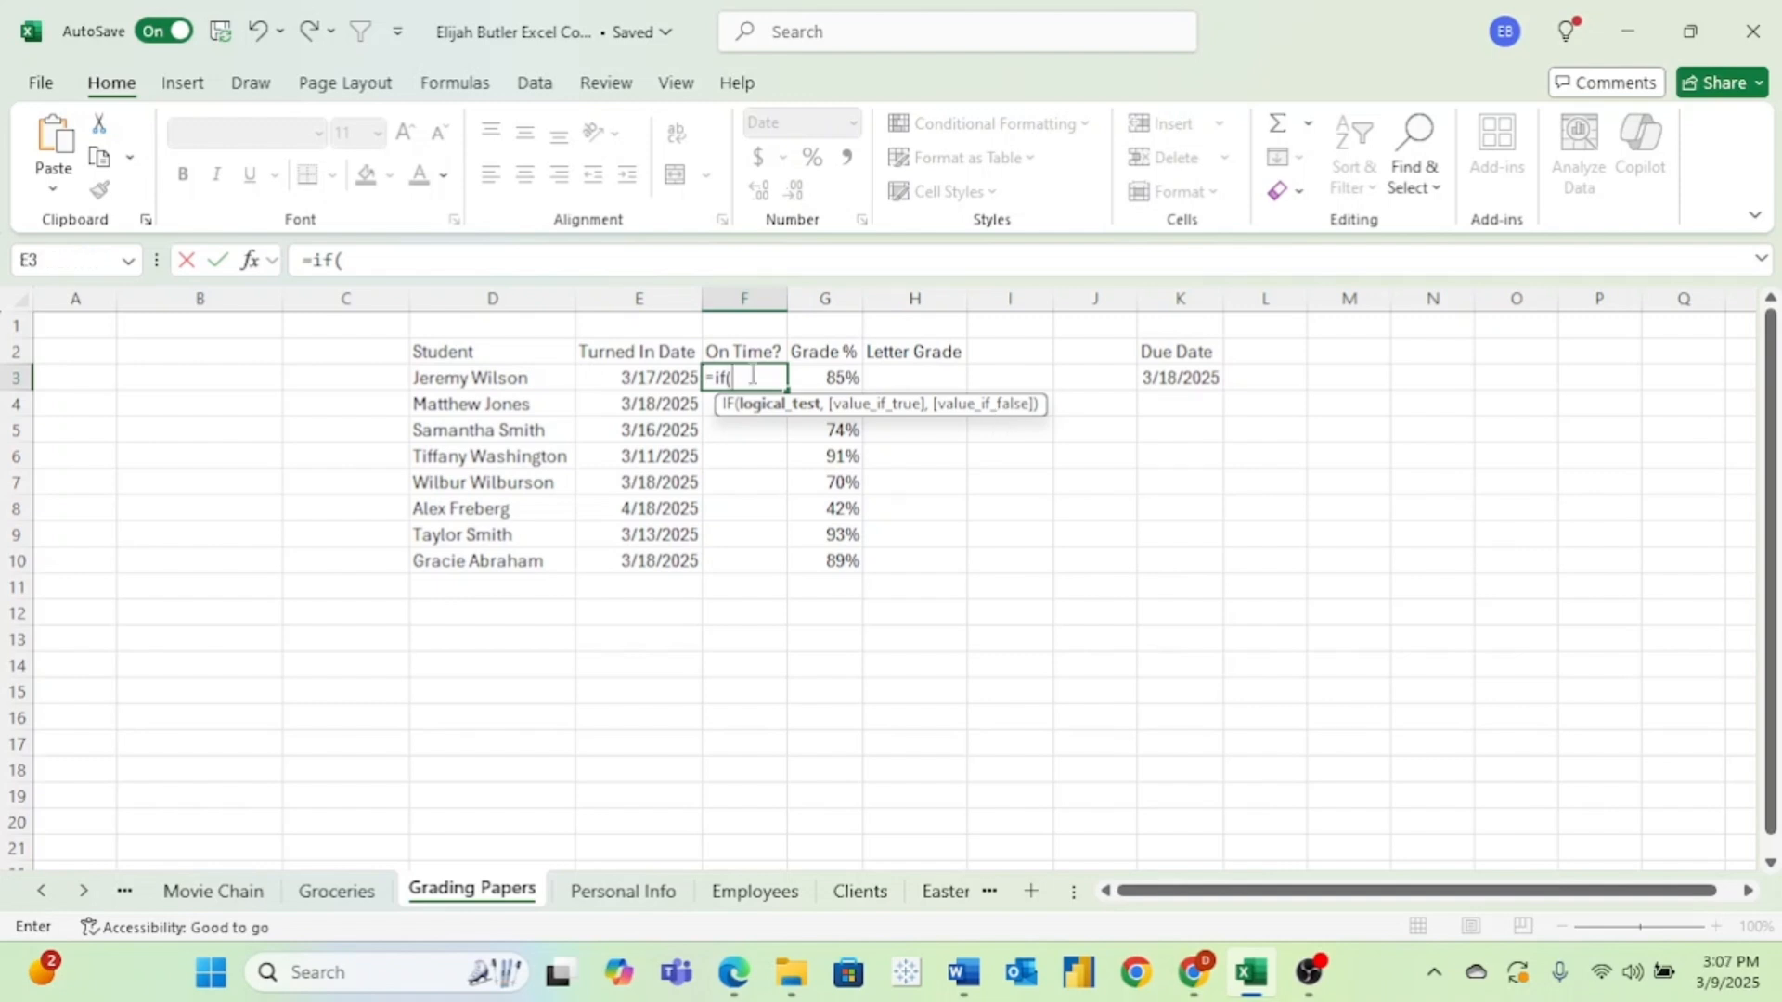
left_click(667, 378)
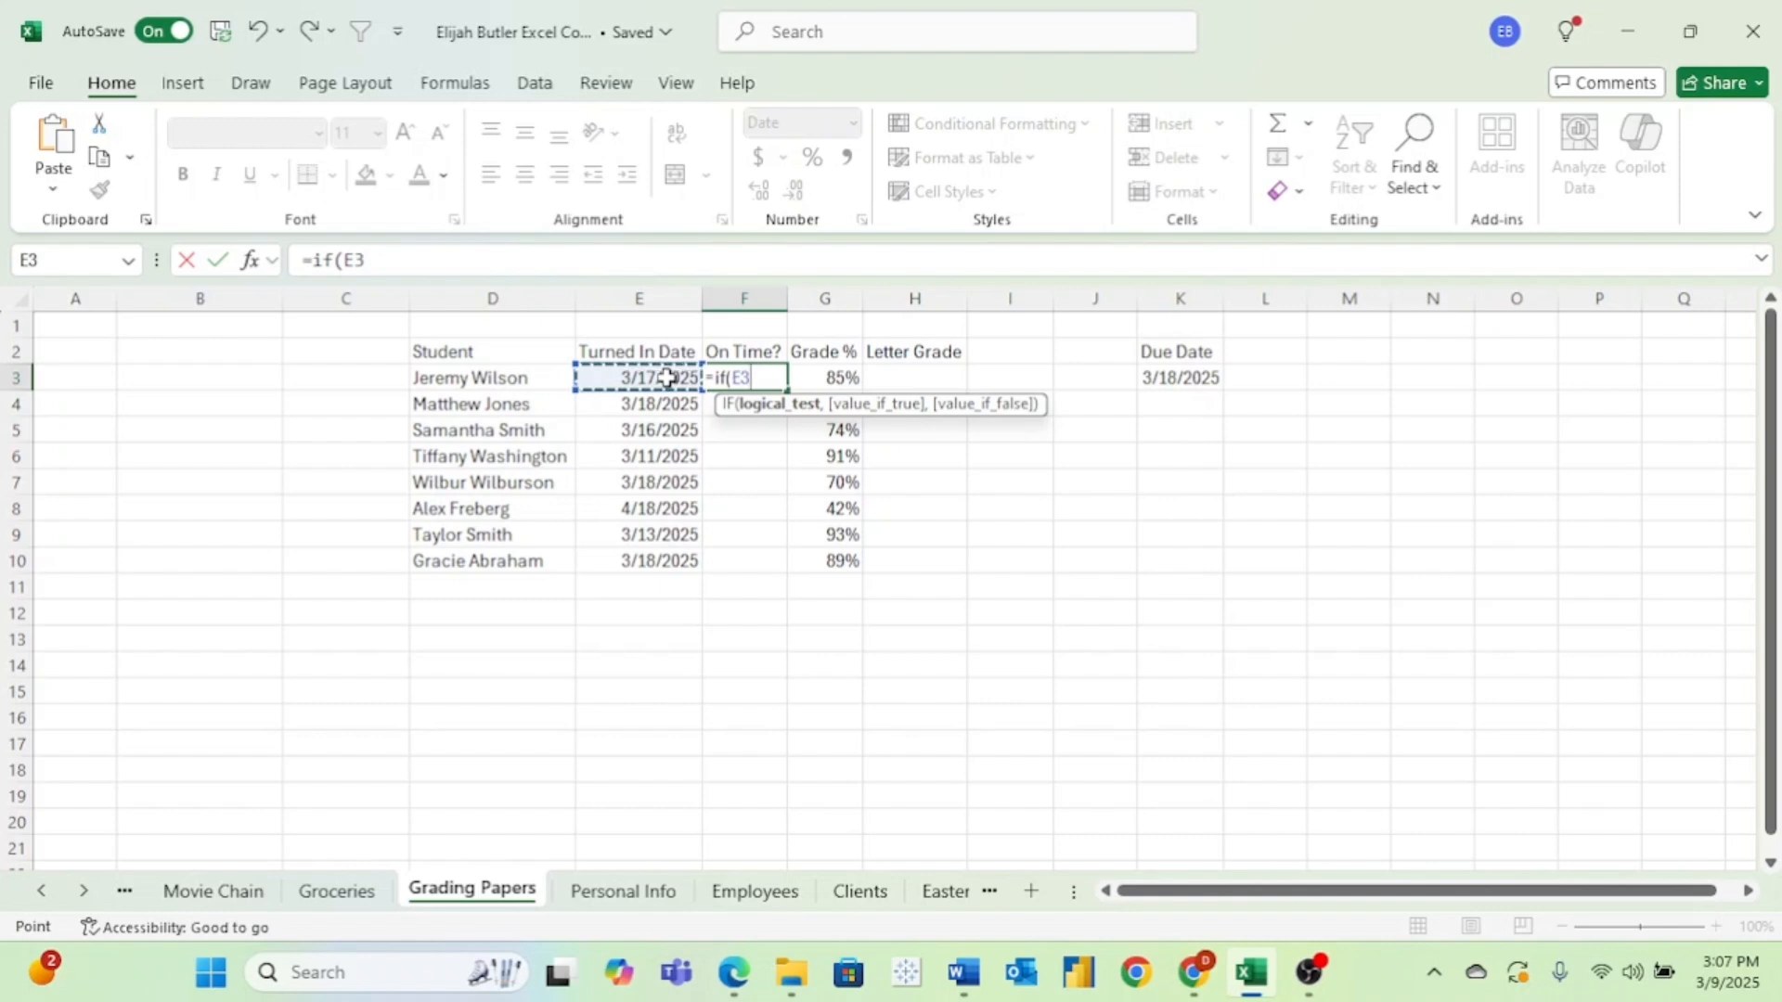
type("<=")
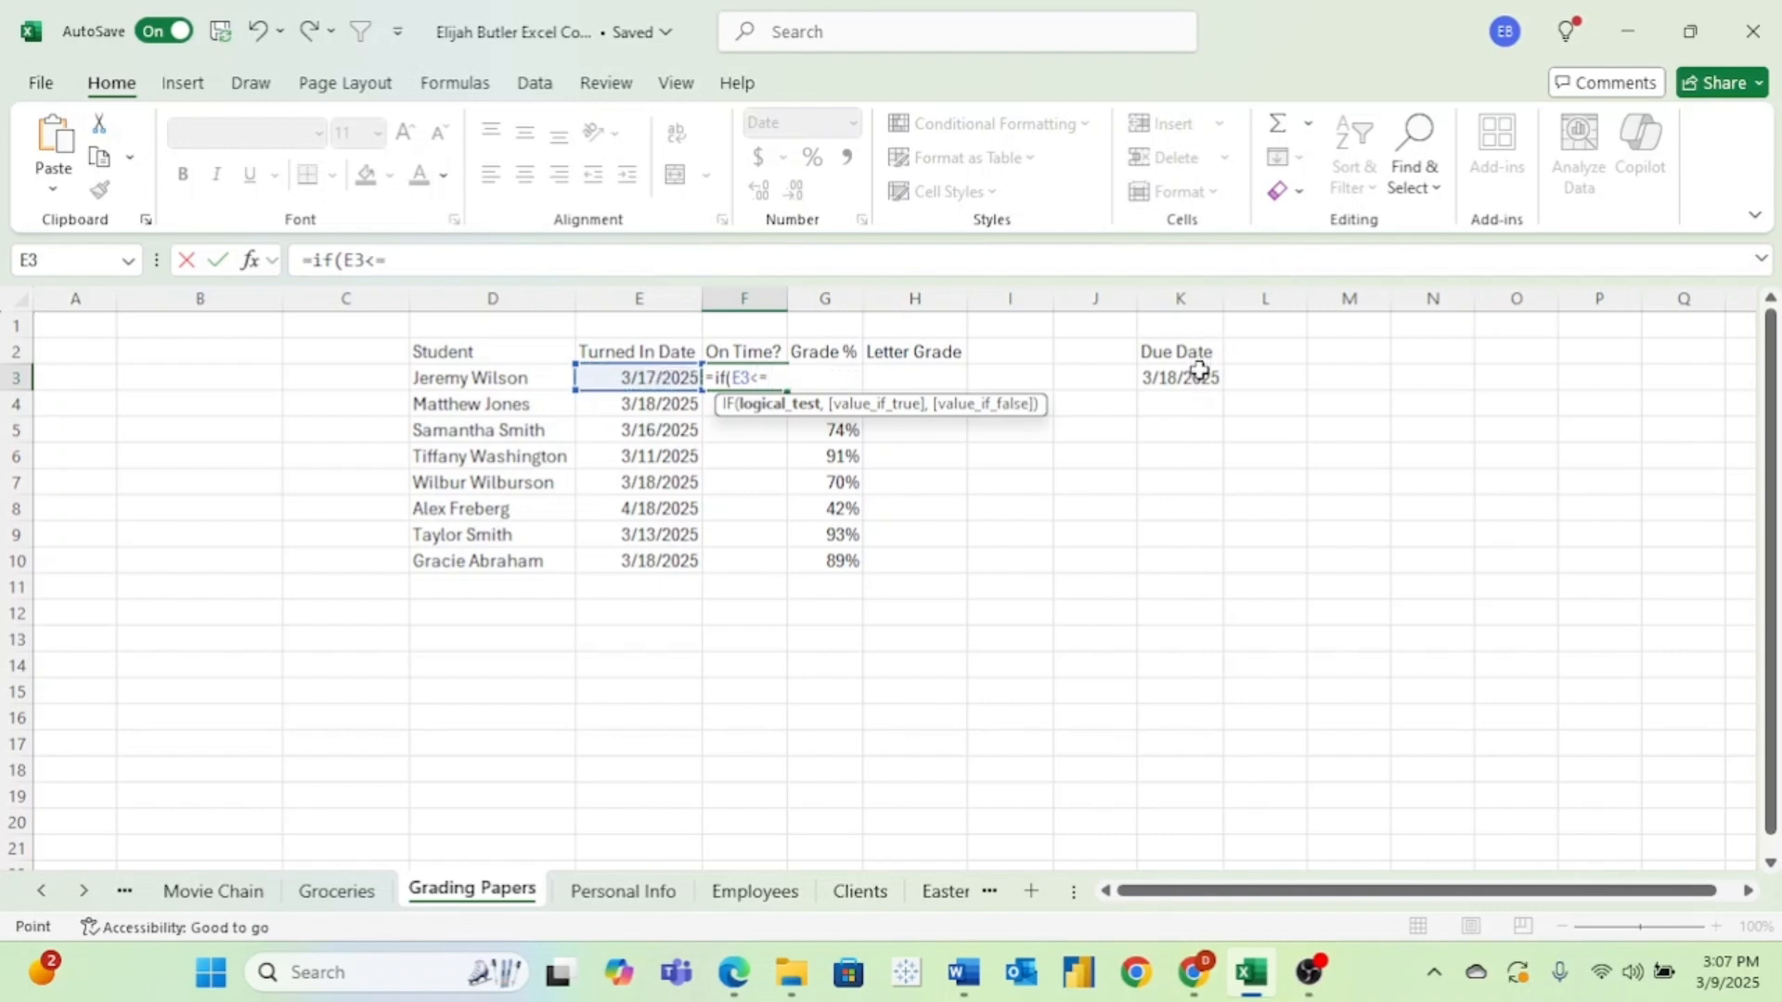
left_click(1198, 371)
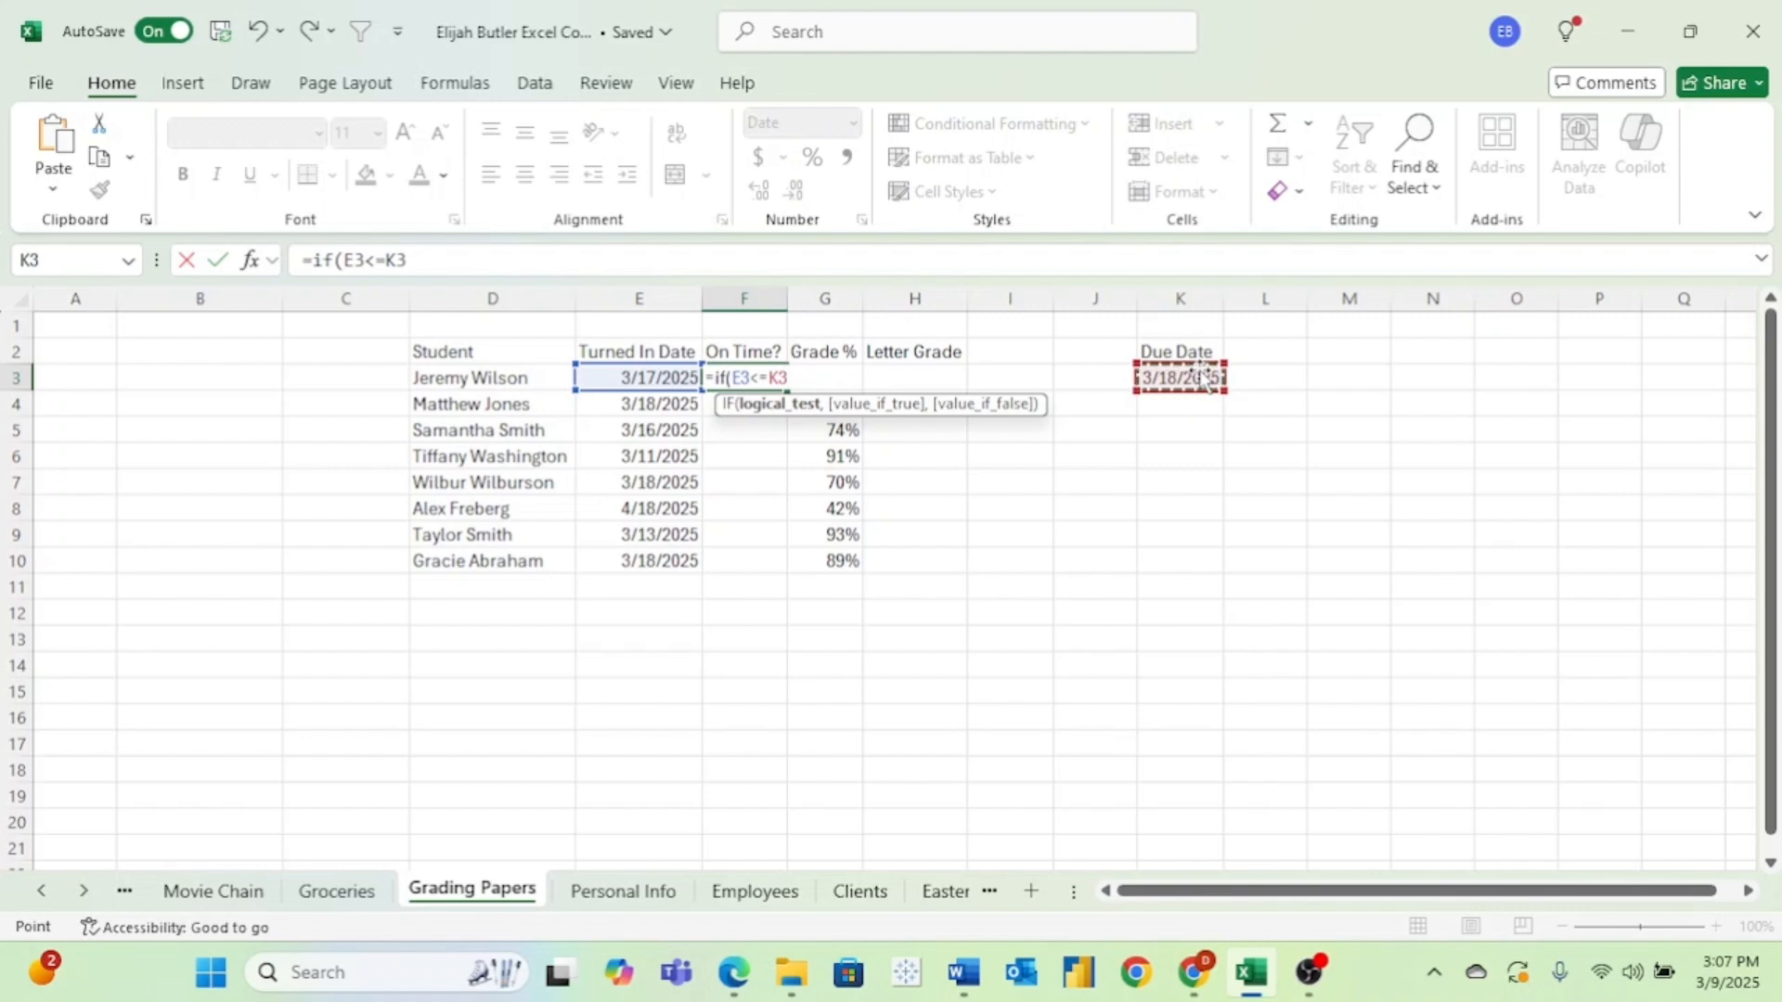
Complete the F3 formula so it returns "YES" when the test is true and "NO!" when it is false.
type(",")
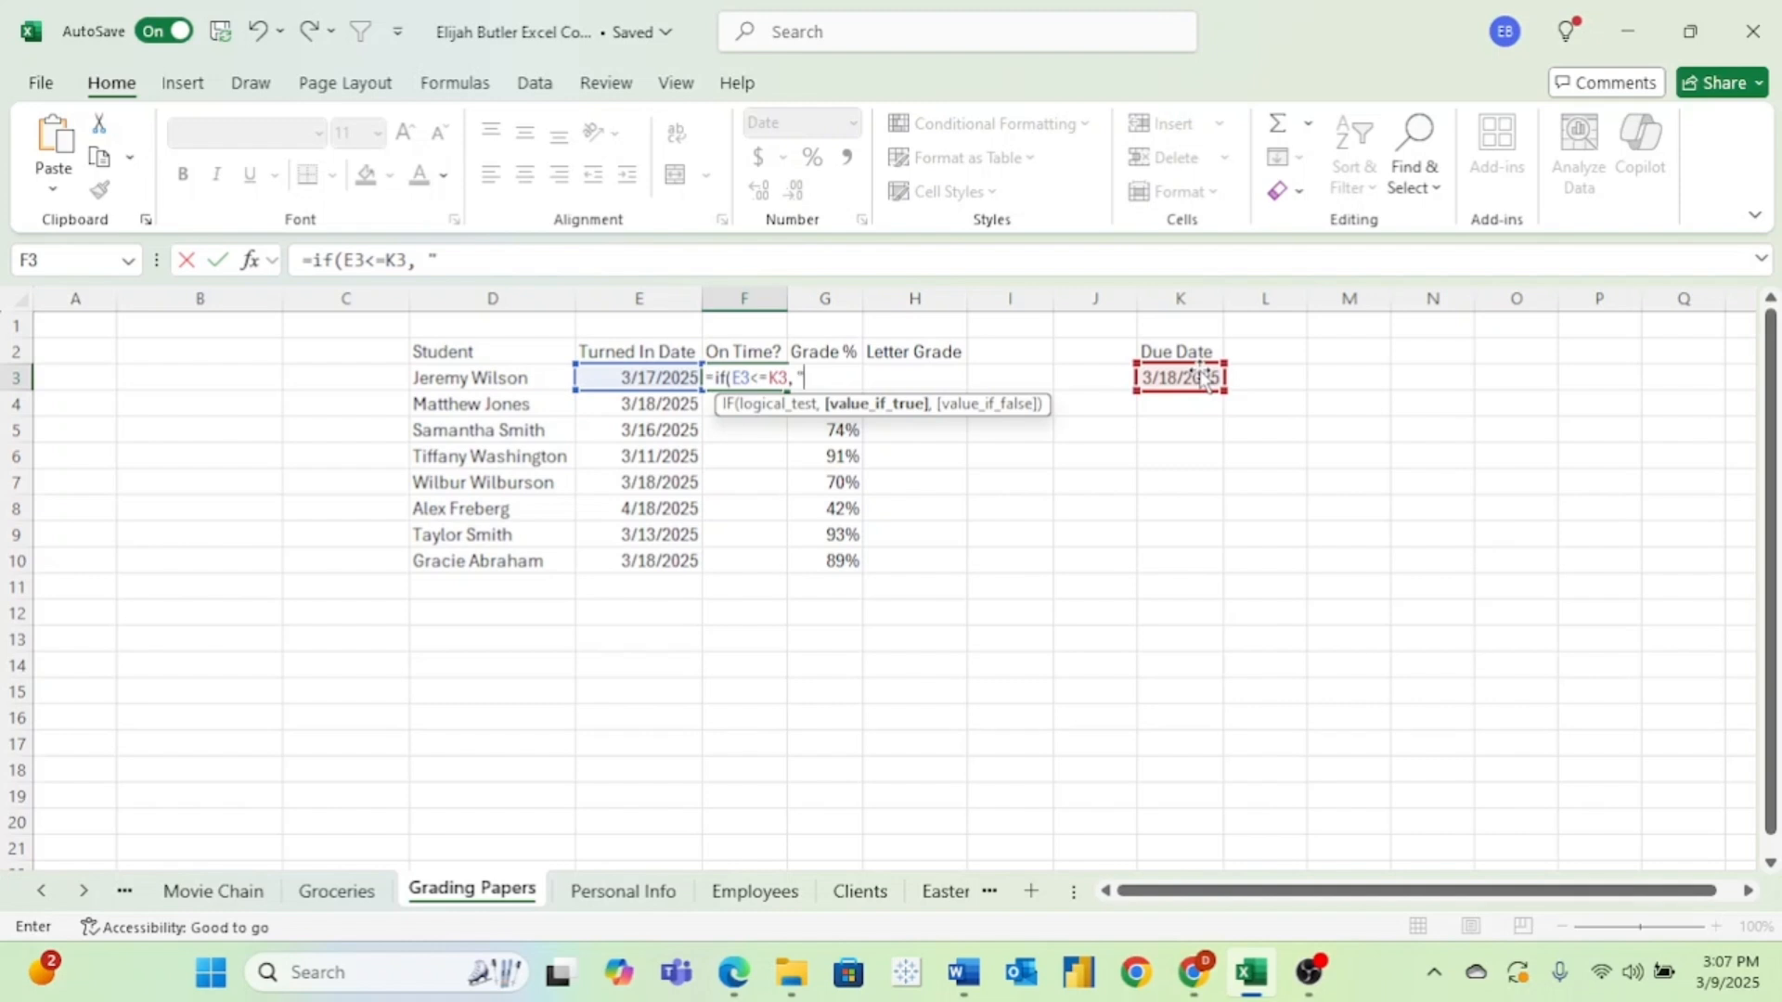
type("\"YES\",")
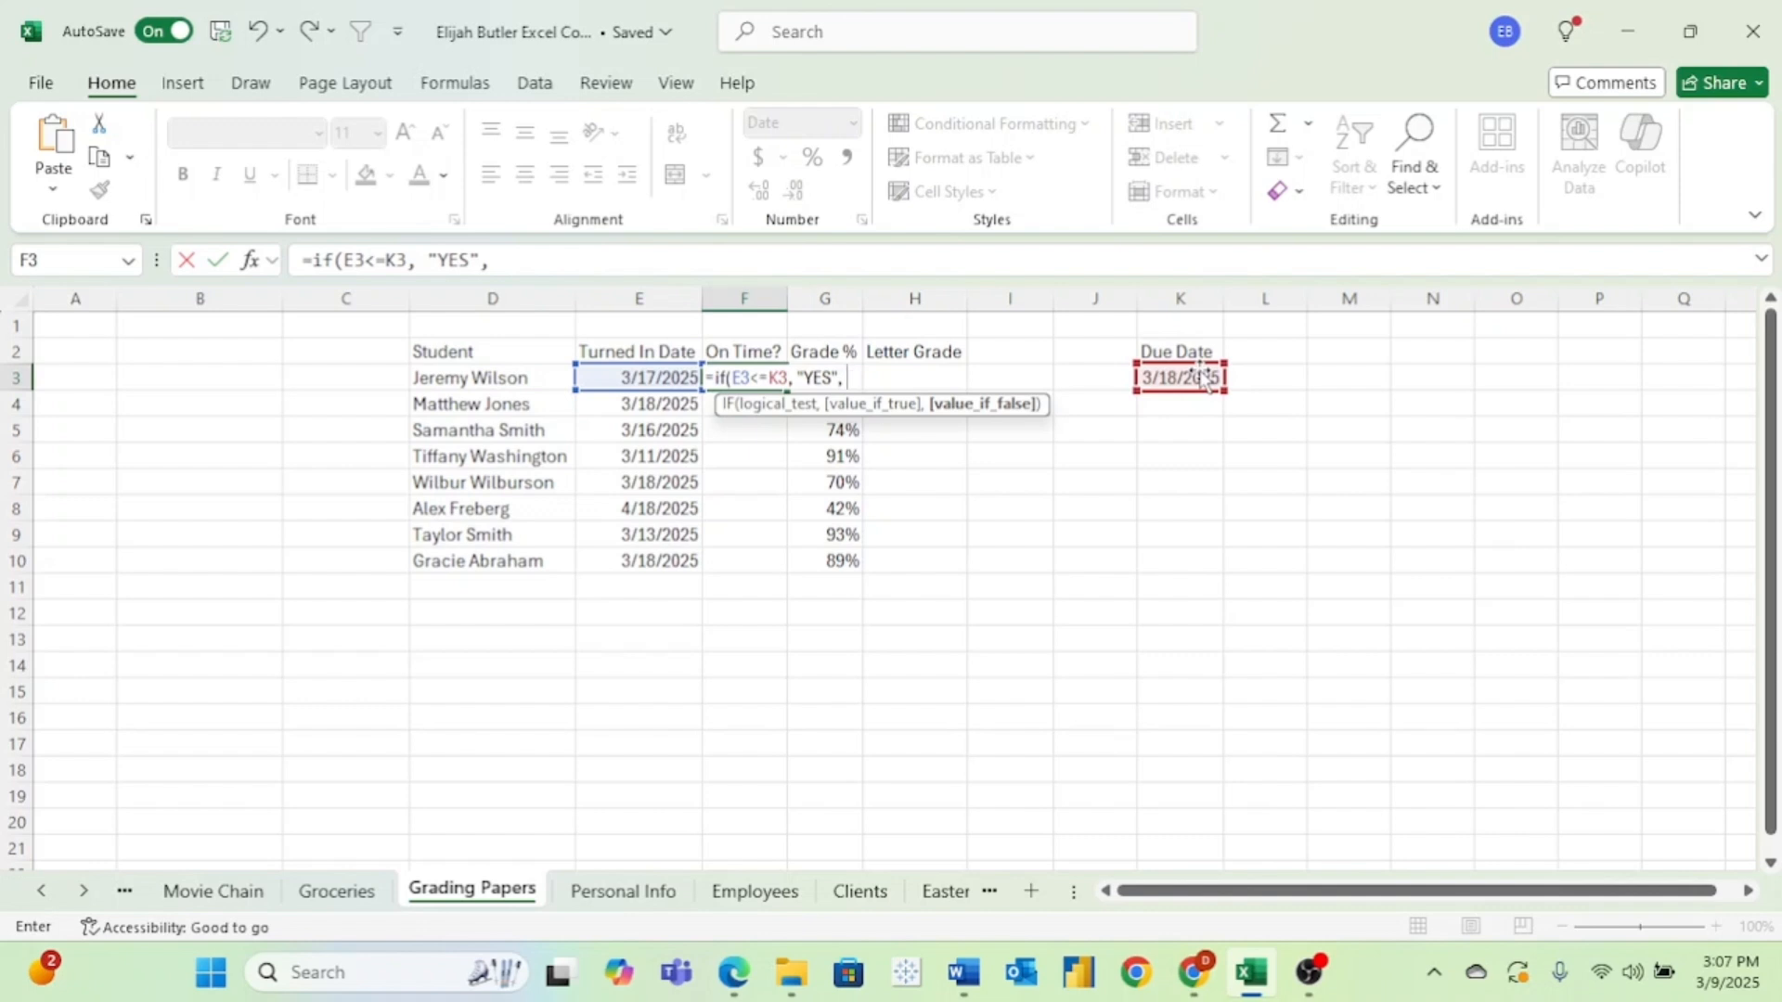
type("\"NO!")
key("Return")
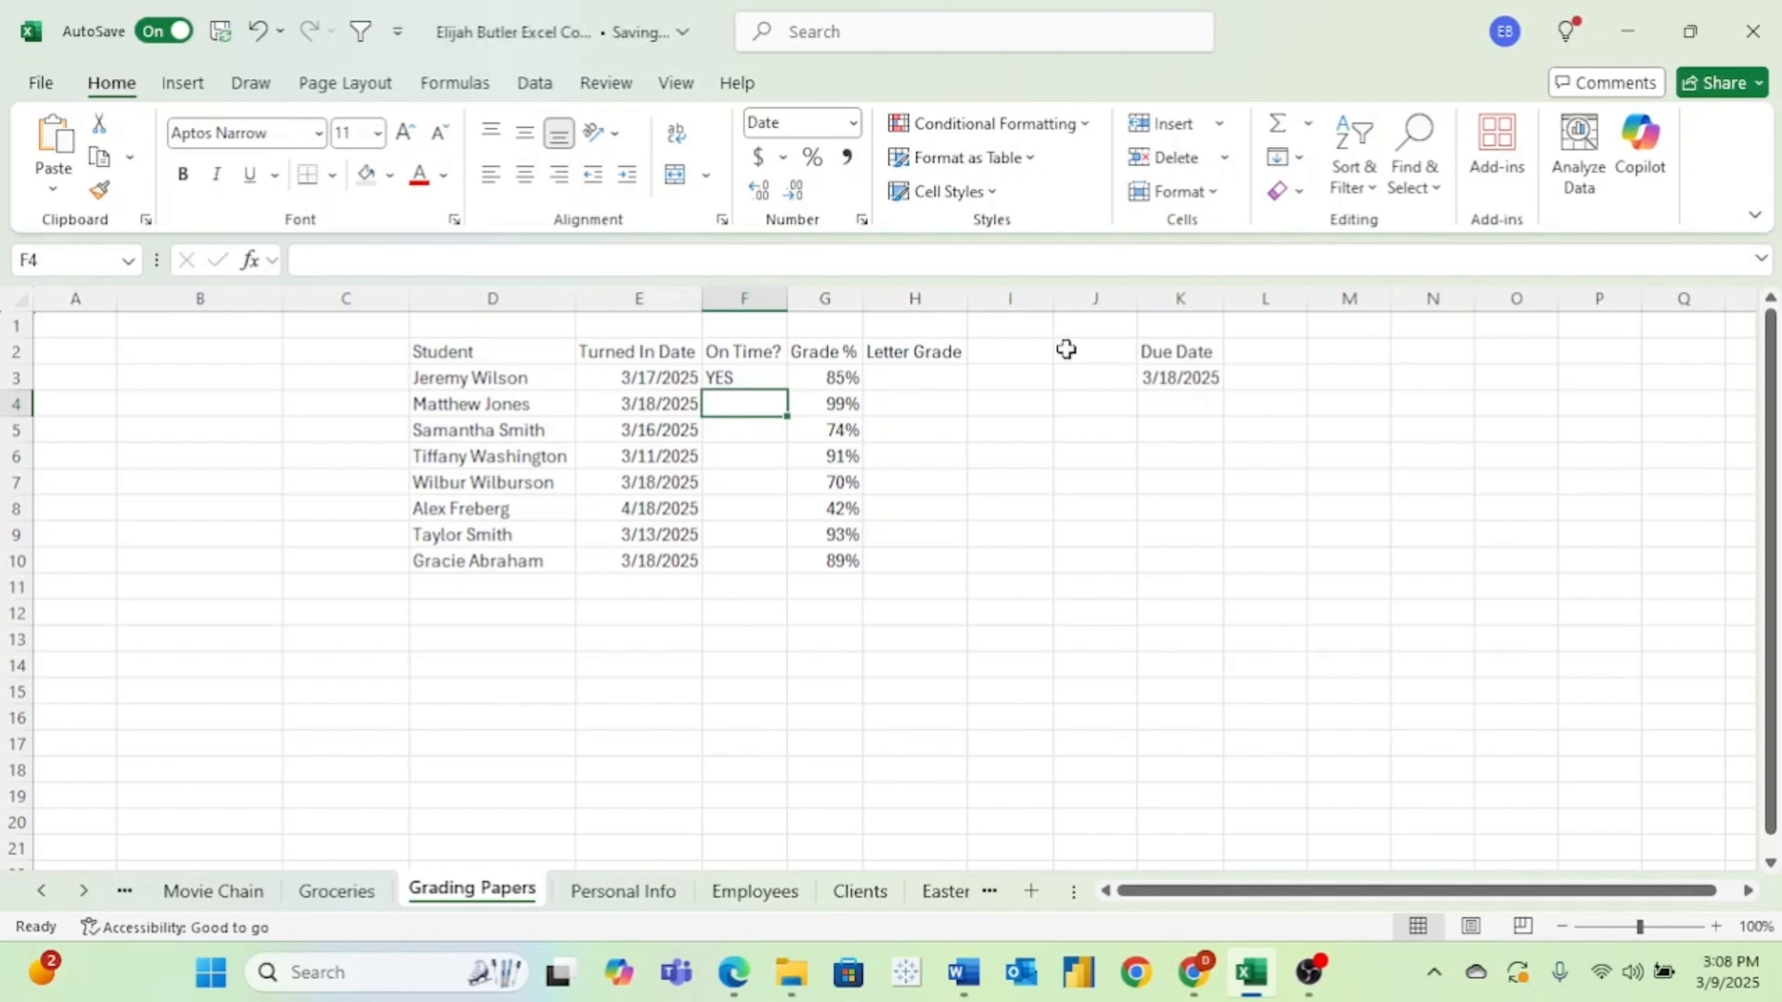
Make the due date reference in F3's formula absolute as $K$3 and fill the formula down to F10.
left_click(775, 381)
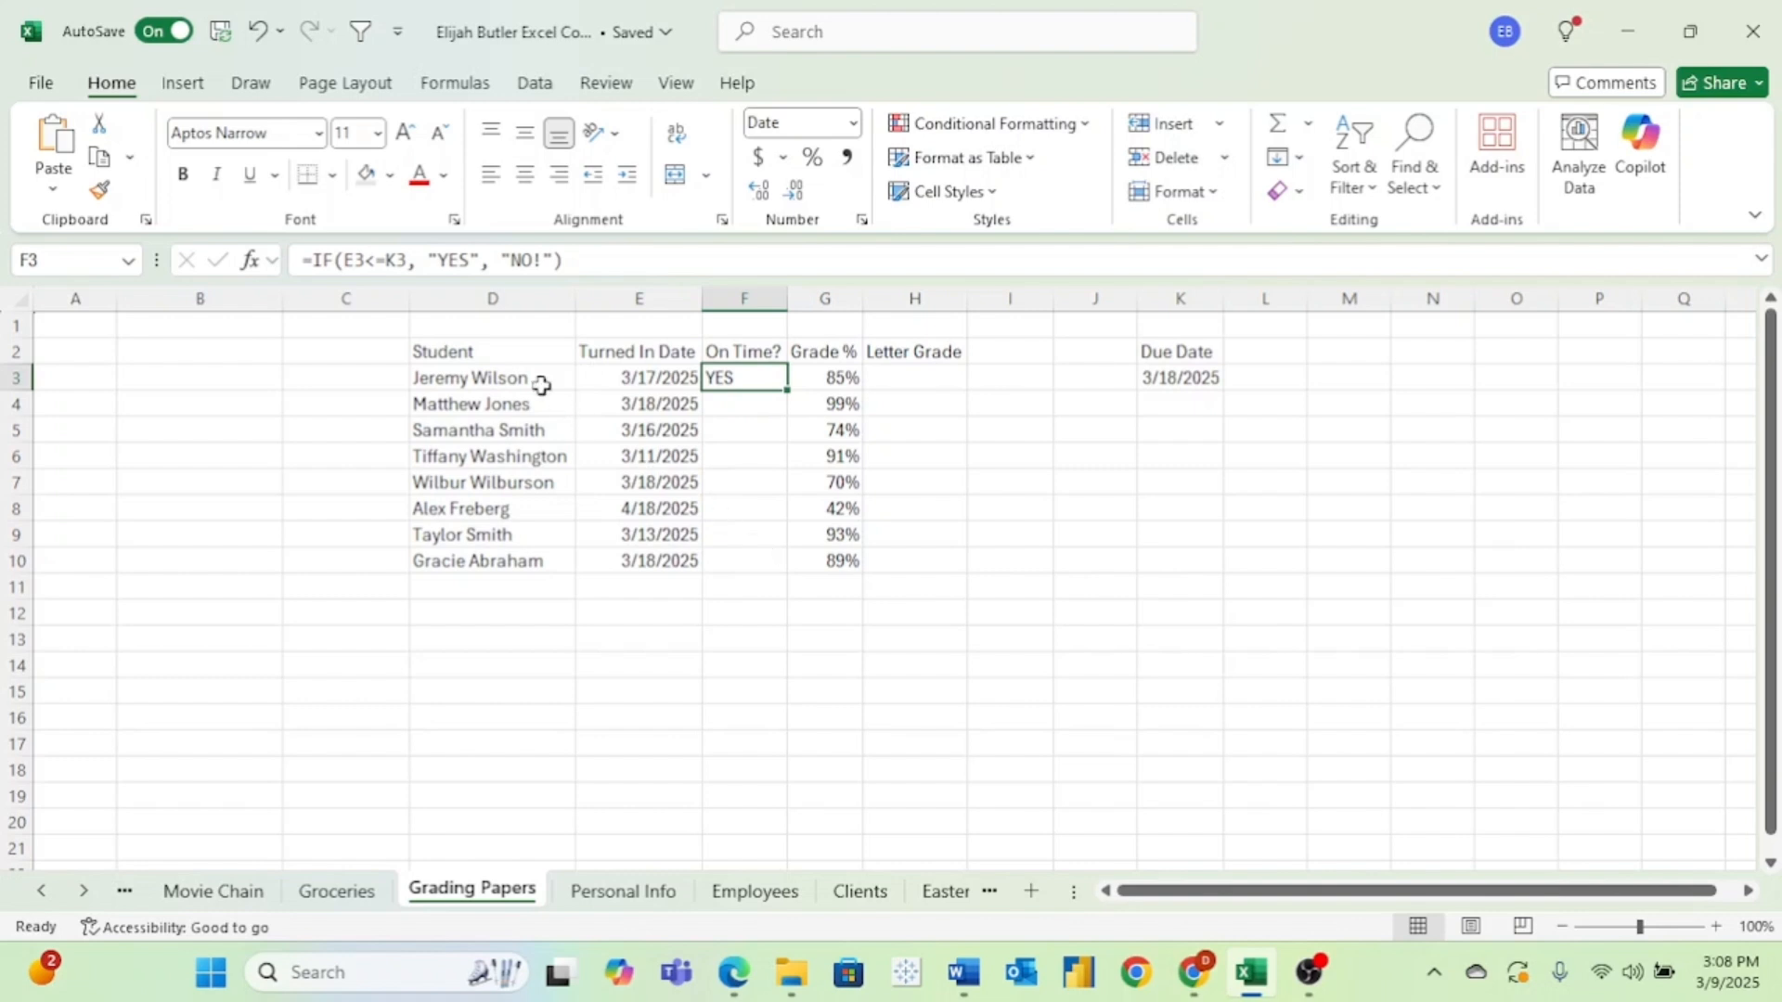
left_click(398, 263)
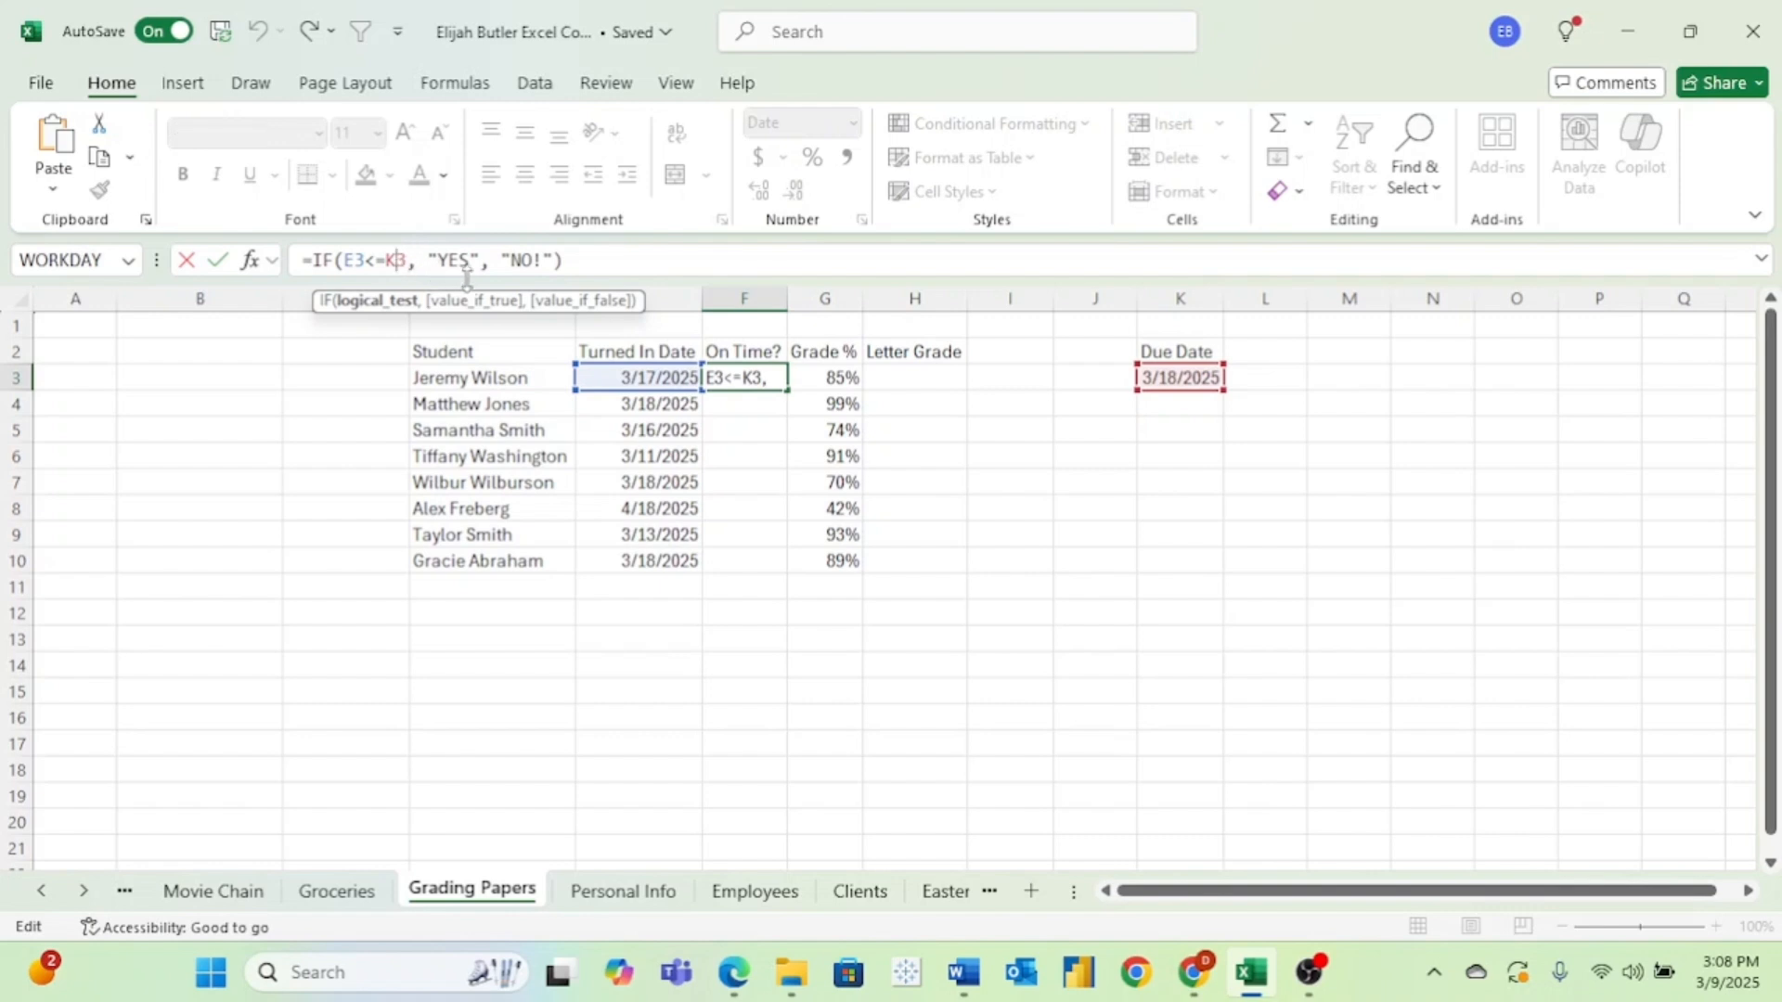
key("F4")
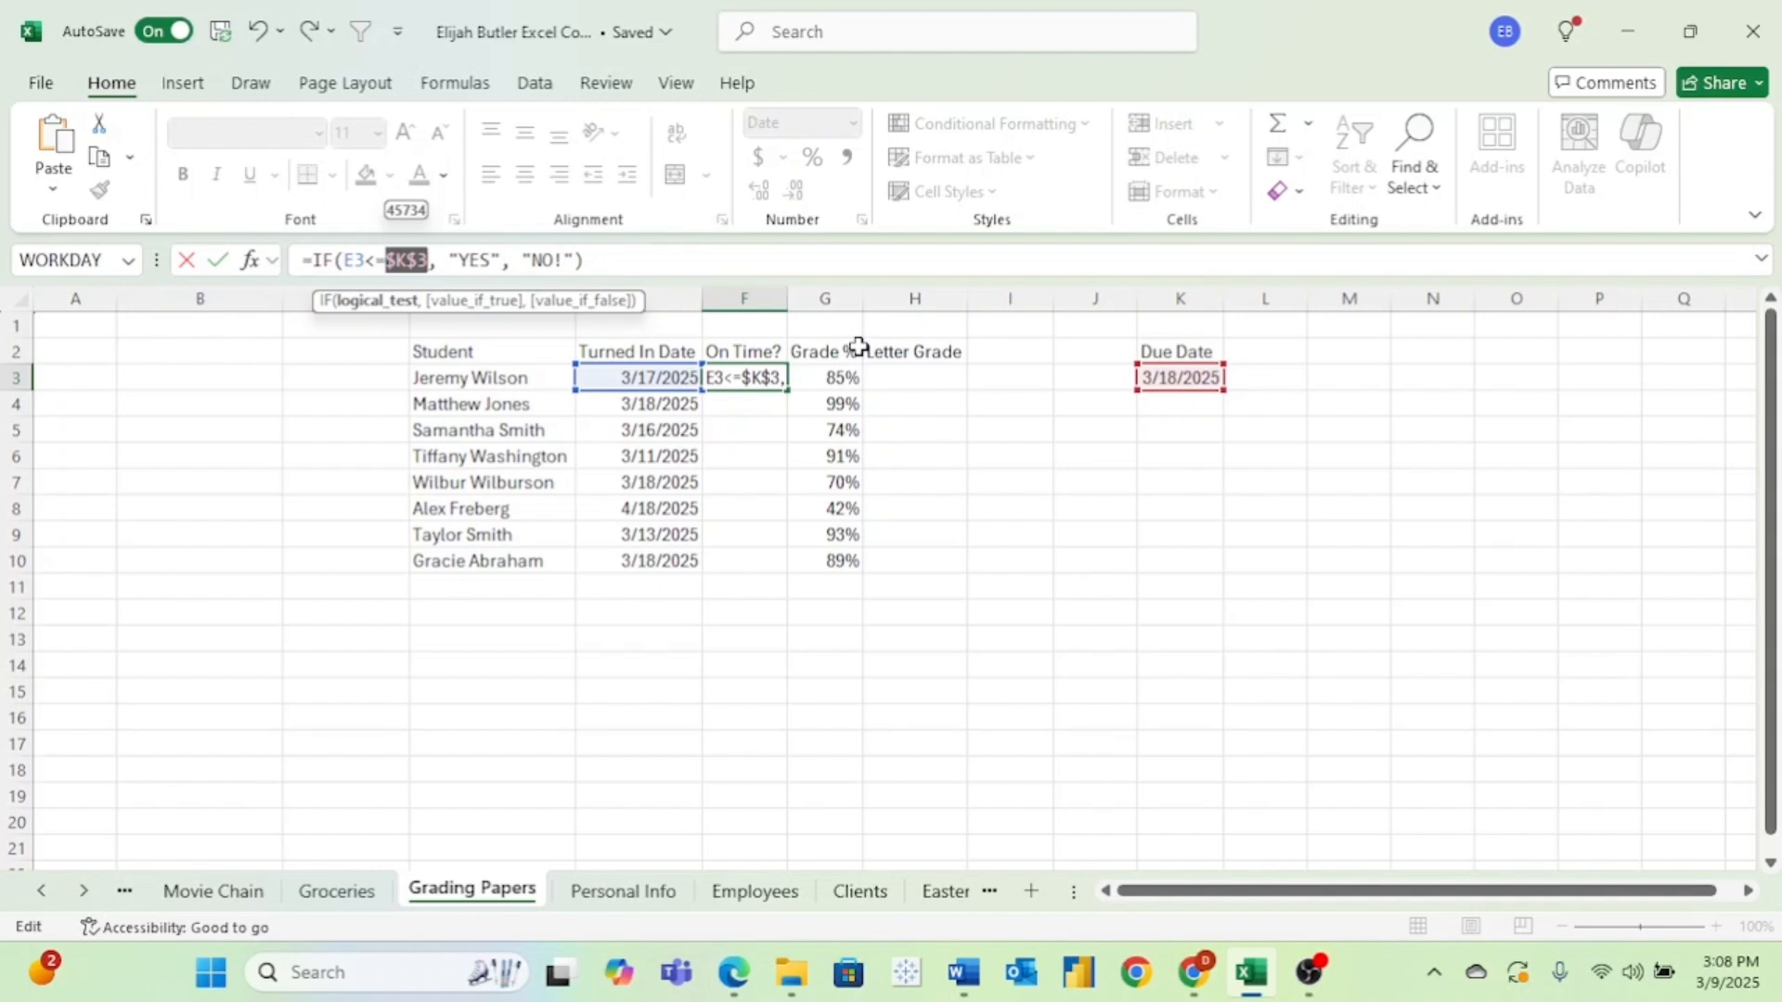
key("ctrl+Return")
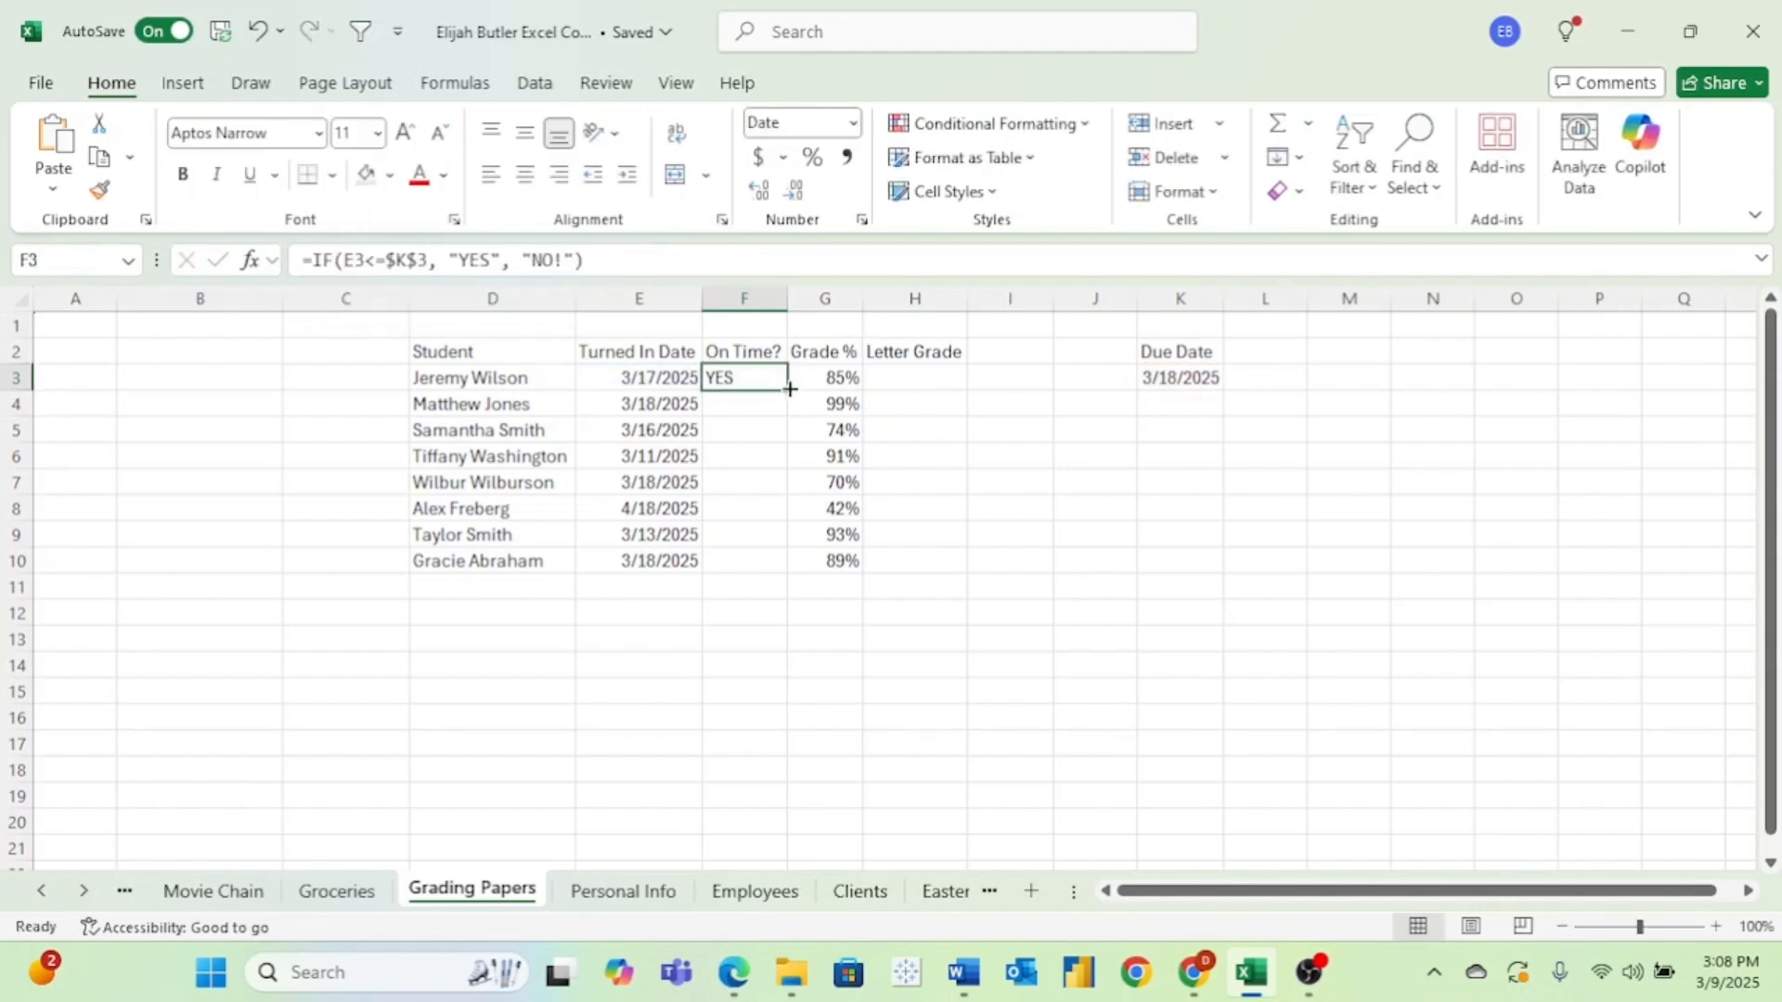
left_click_drag(790, 389, 800, 570)
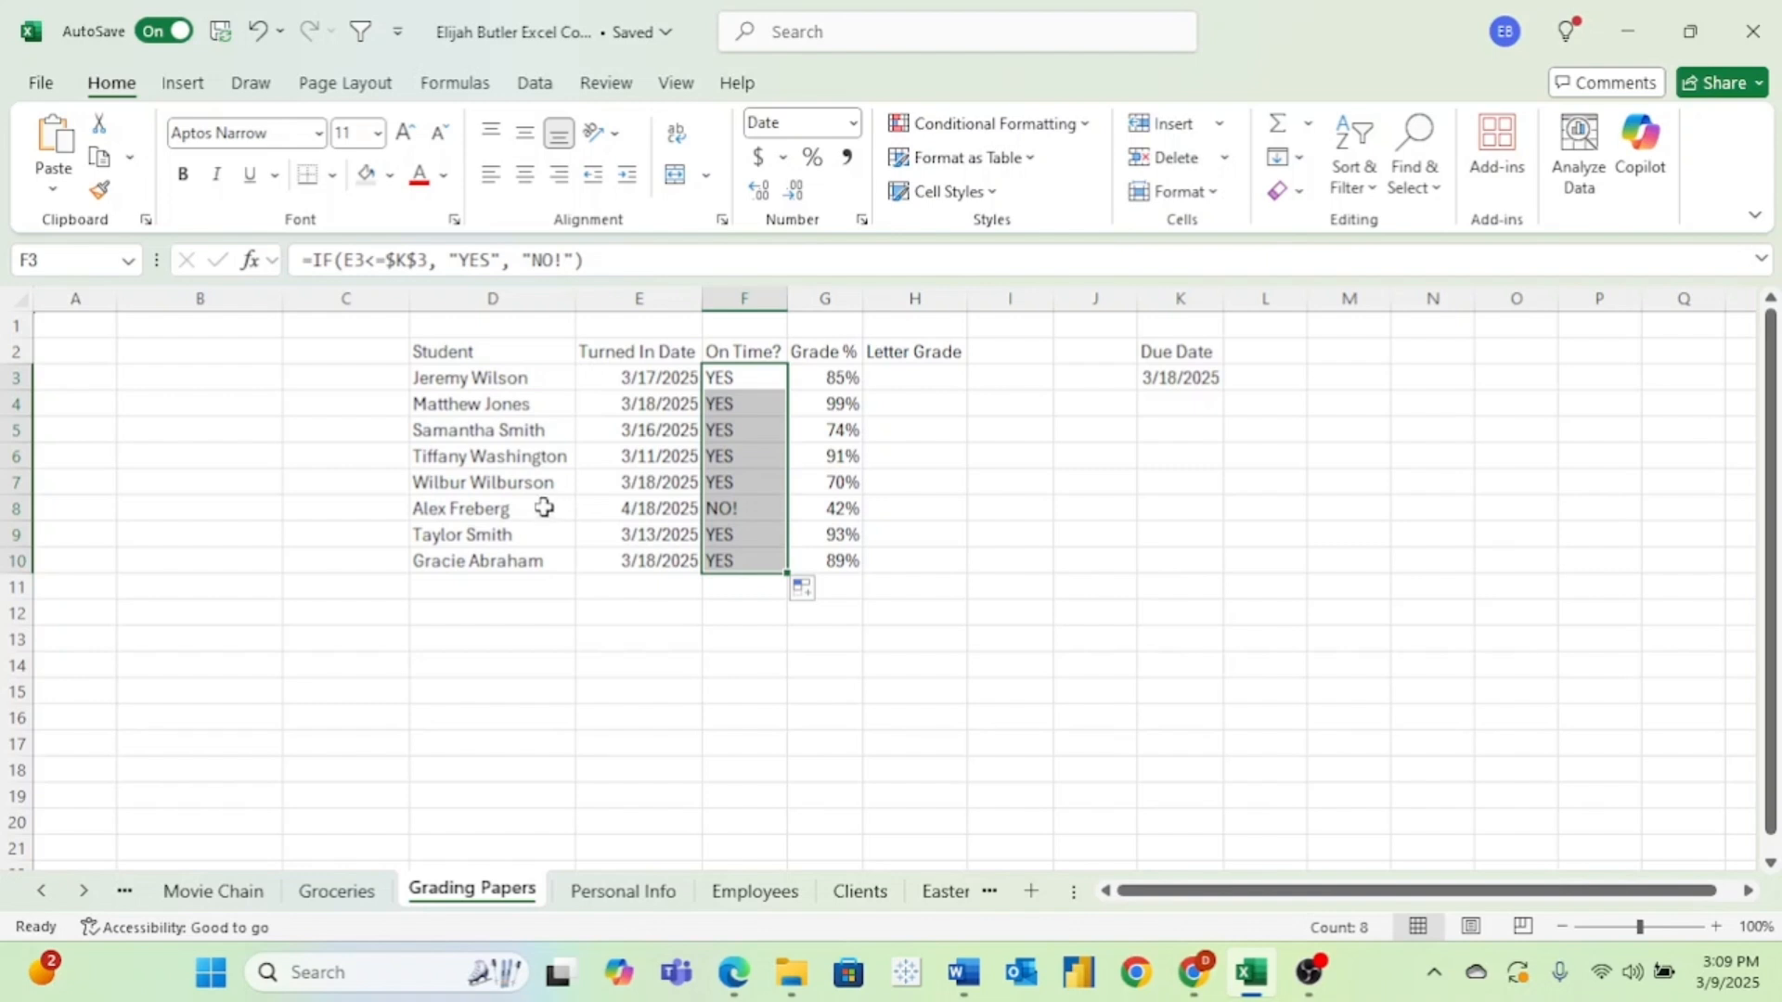
Enter 32% in H8 as the grade for the late paper.
left_click(916, 505)
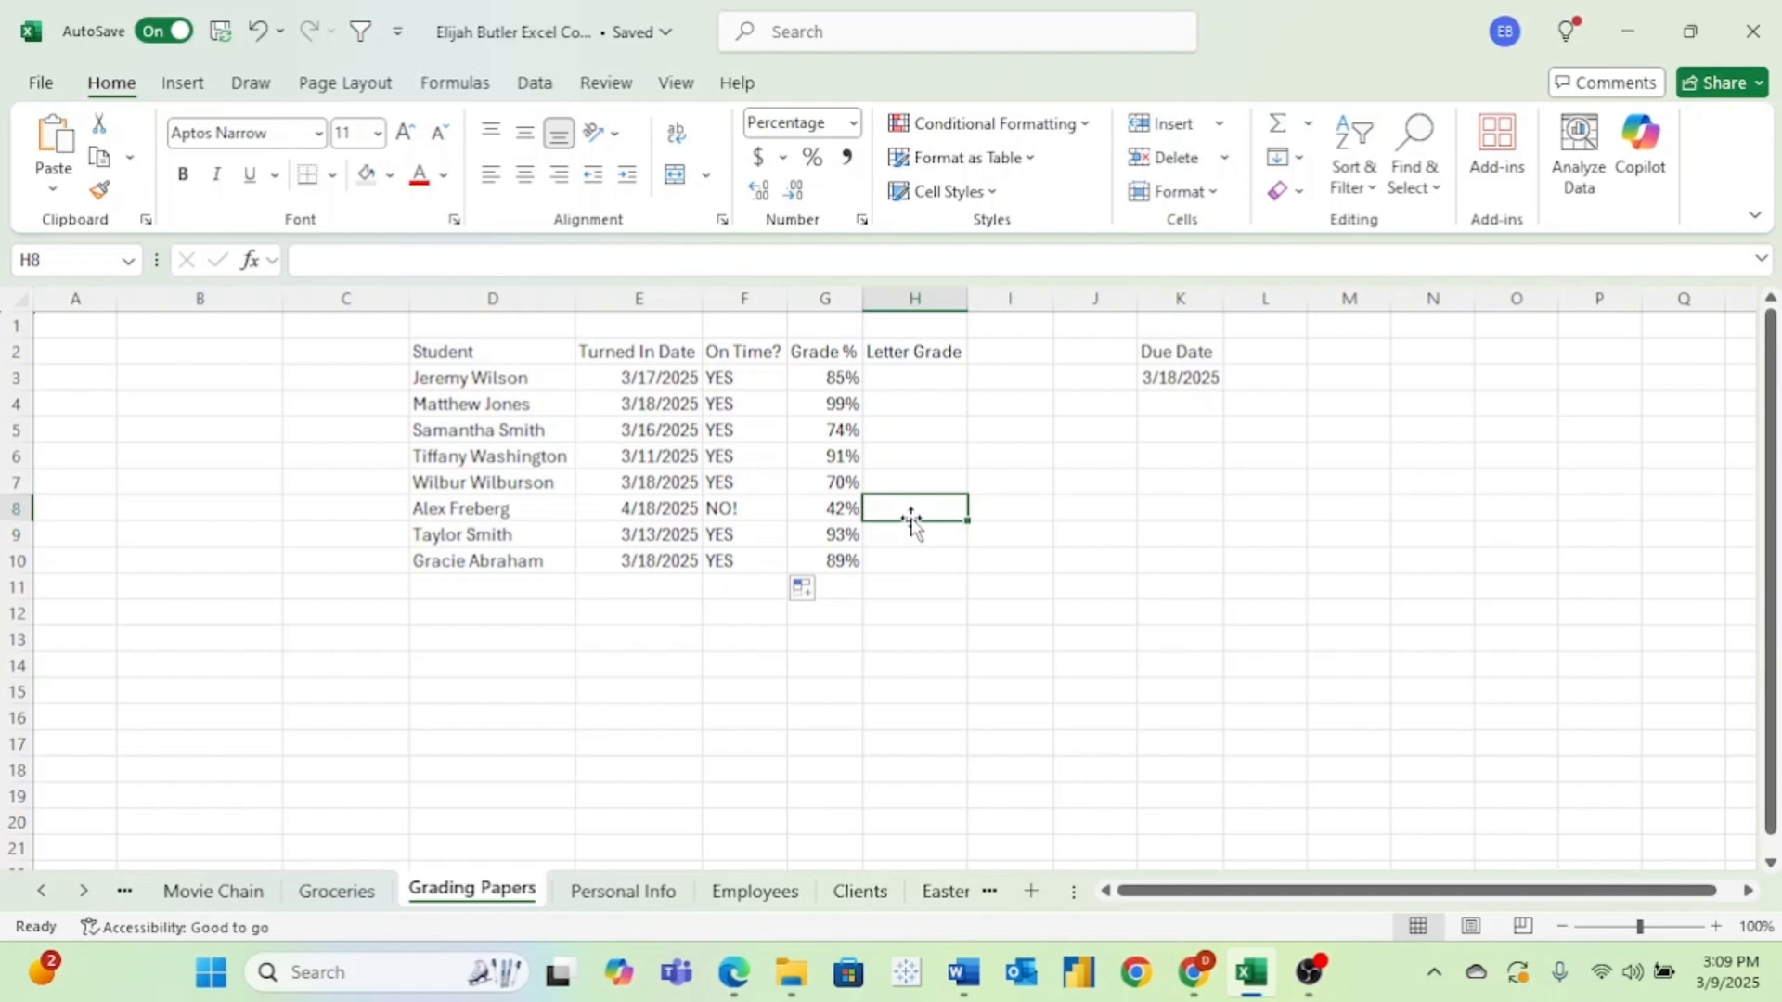
type("32")
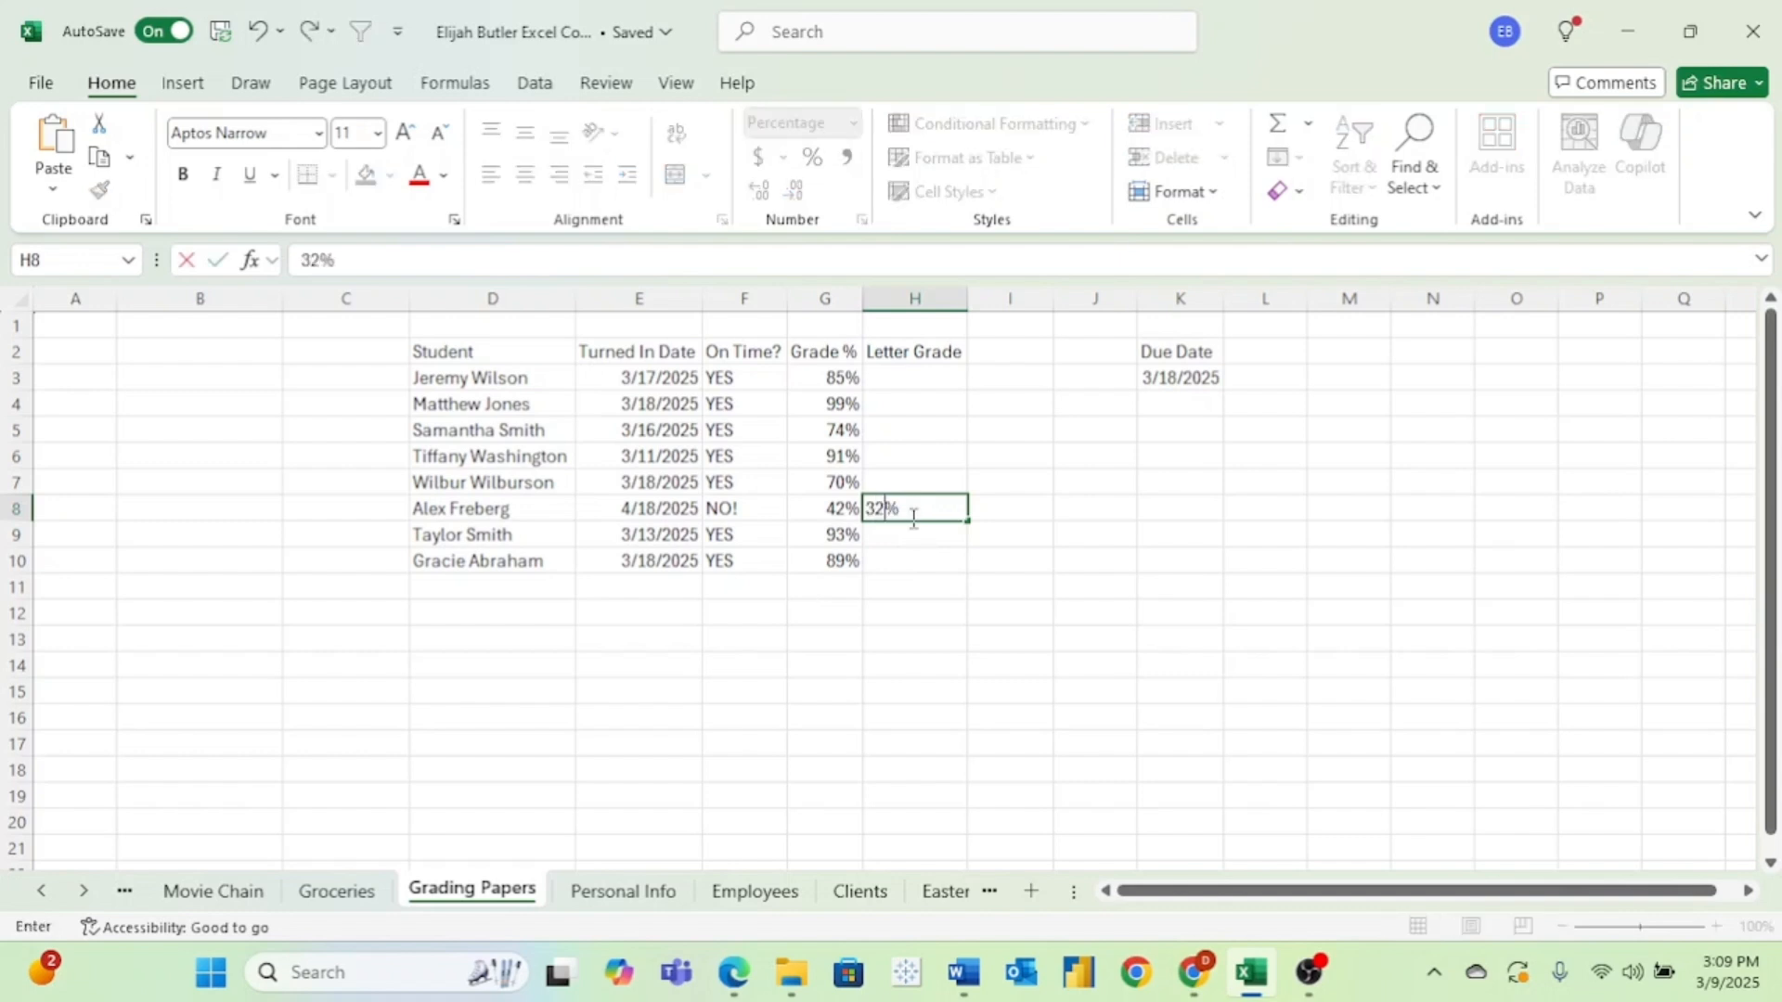
key("Return")
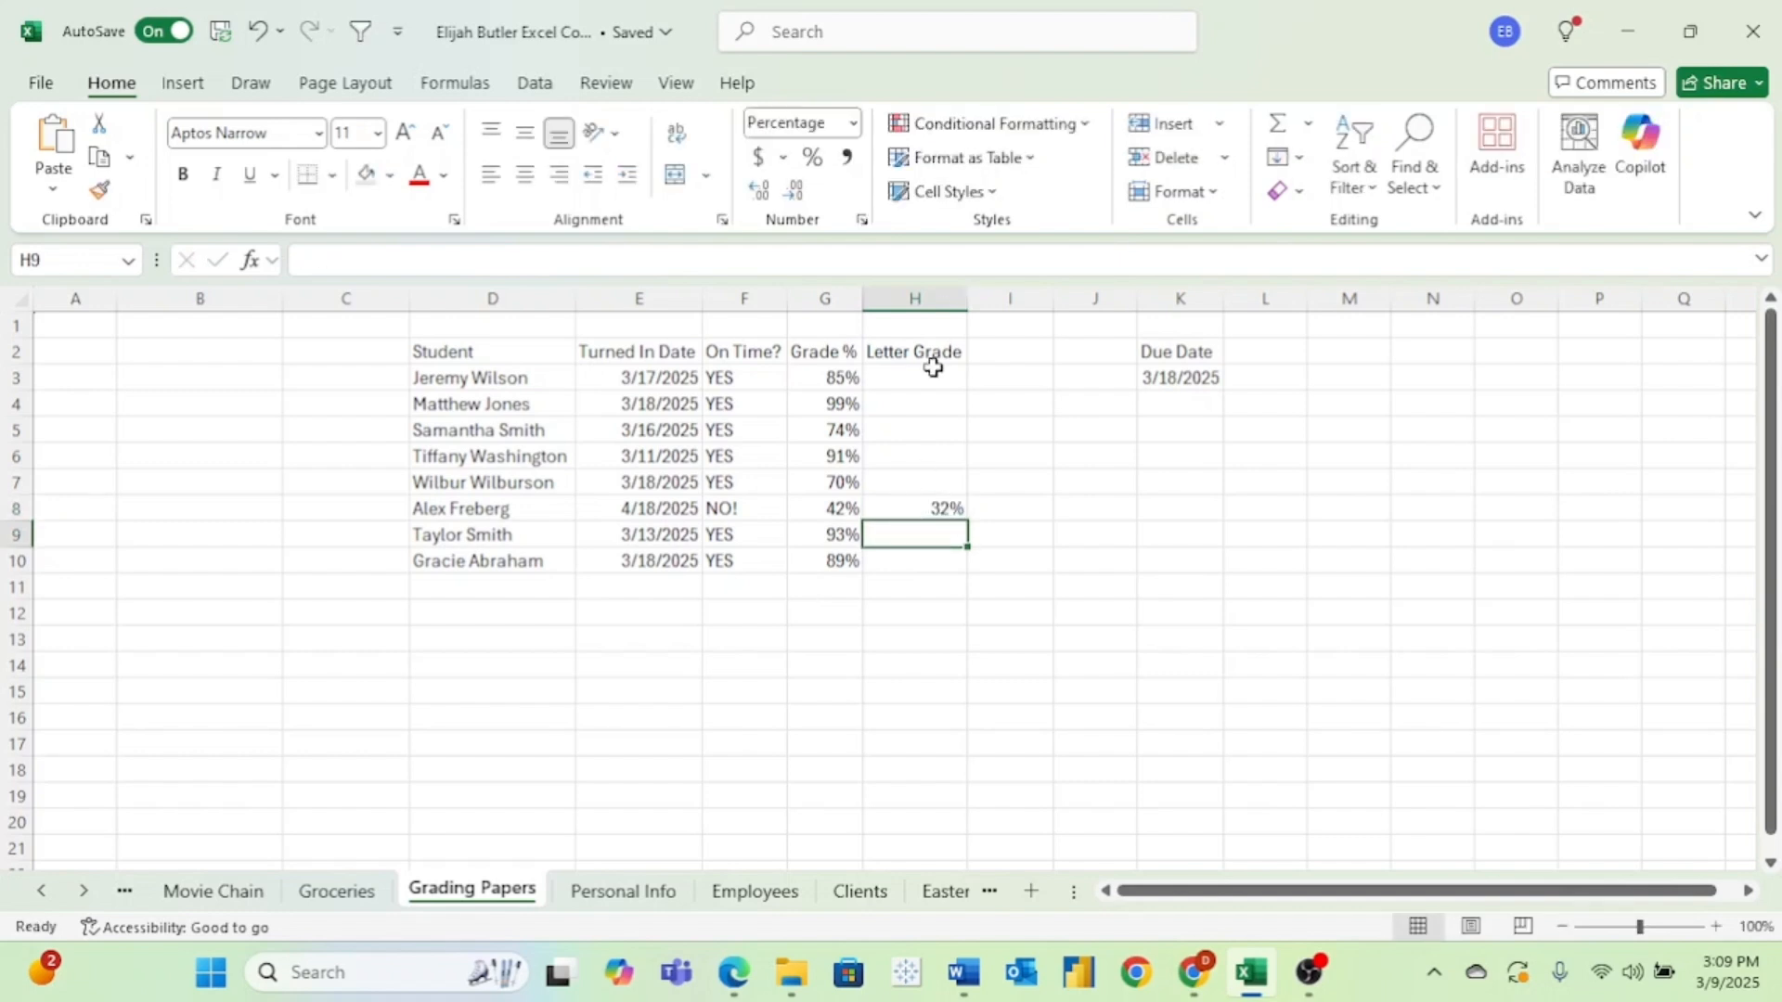
Enter =G3 in H3 to carry over the grade percentage and fill it down to H7.
left_click_drag(932, 374, 949, 572)
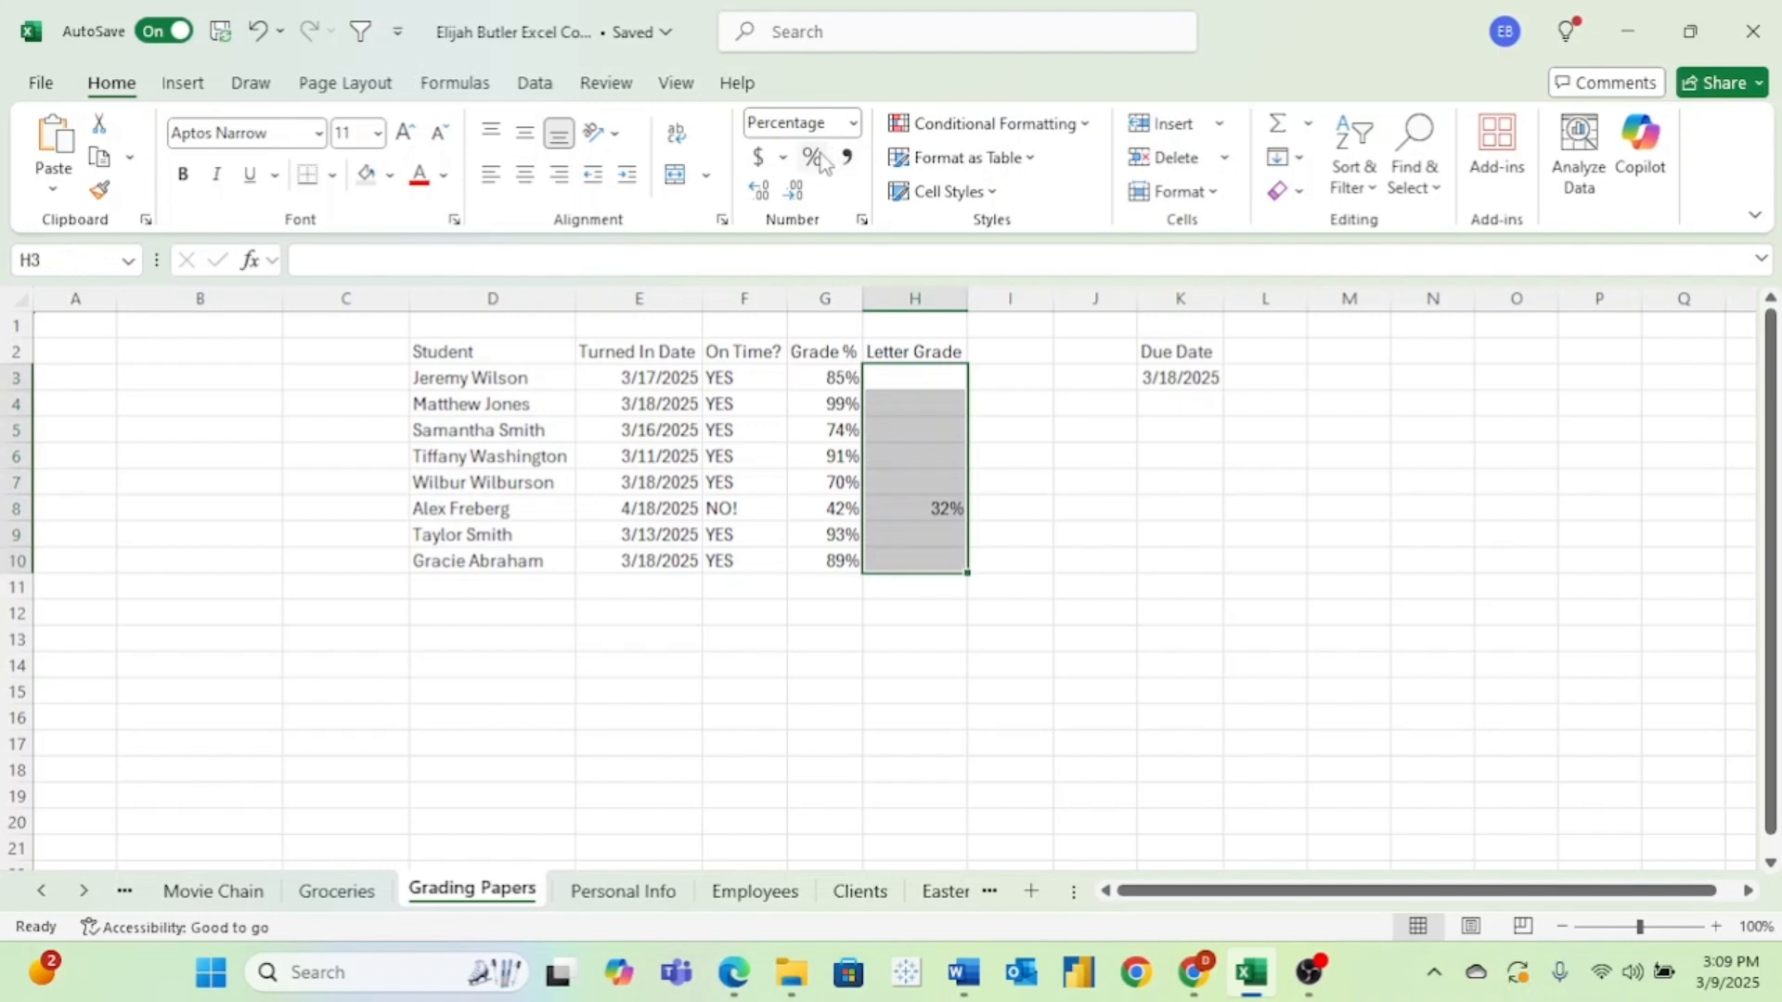
left_click(917, 374)
type("=")
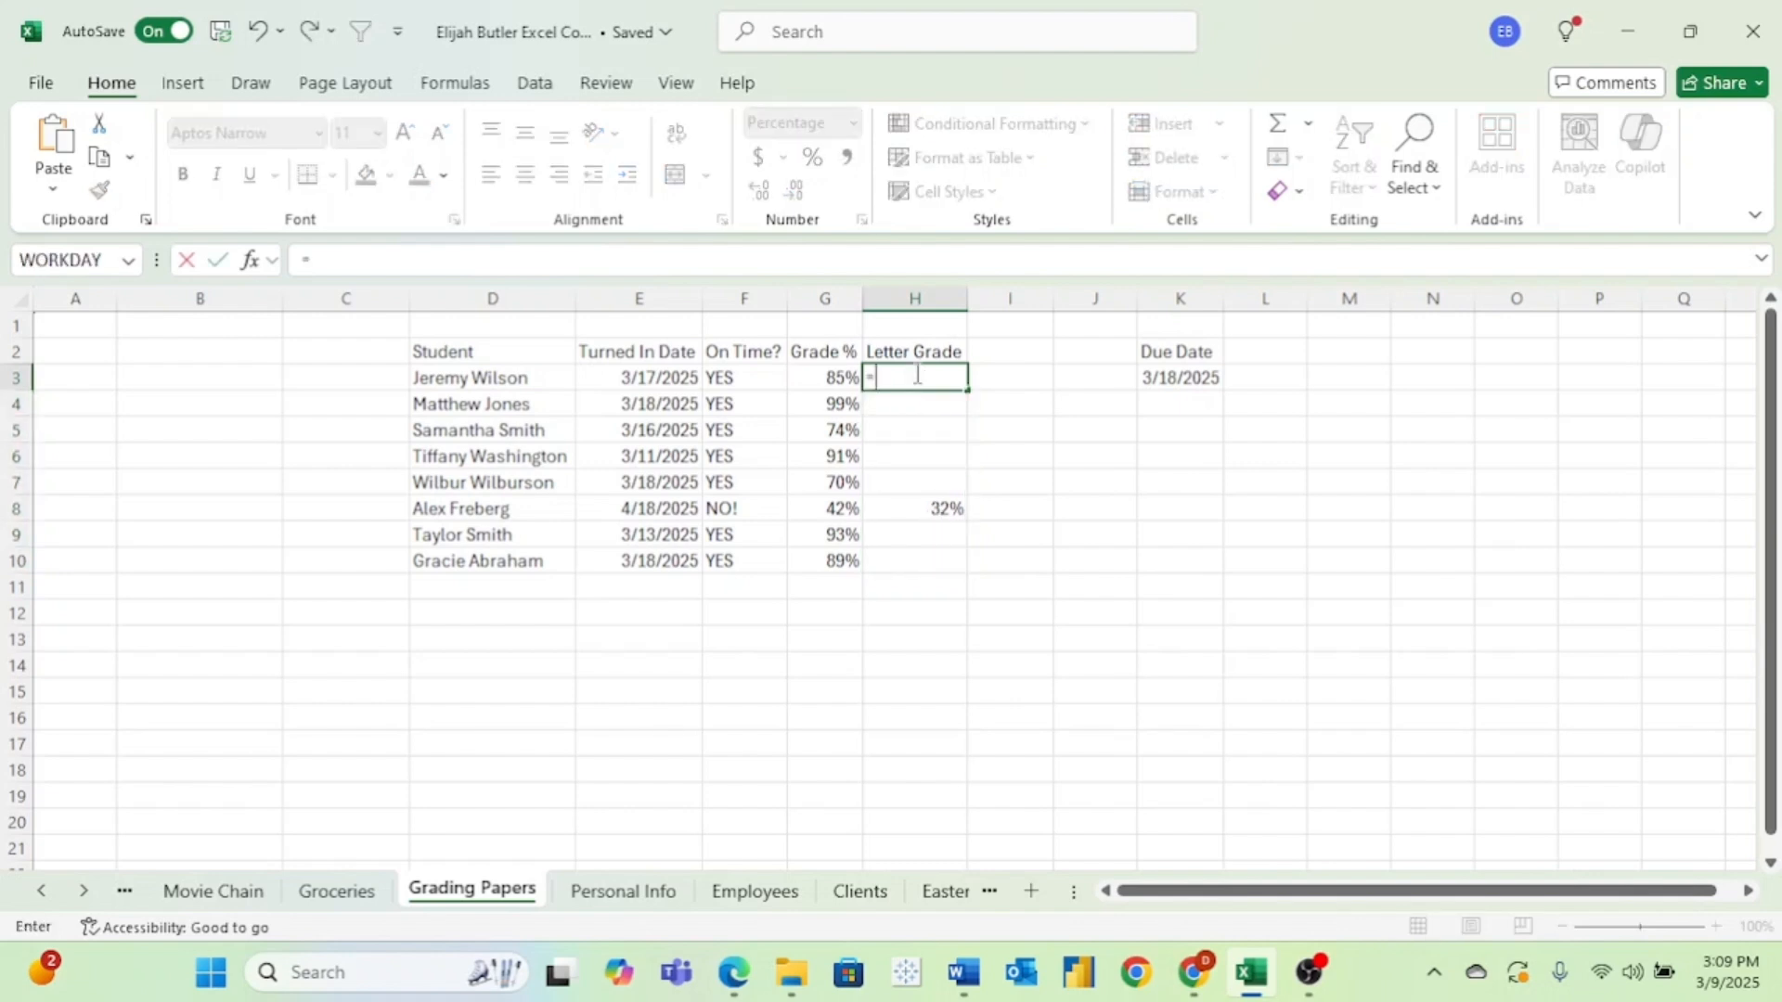
left_click(821, 378)
key("Return")
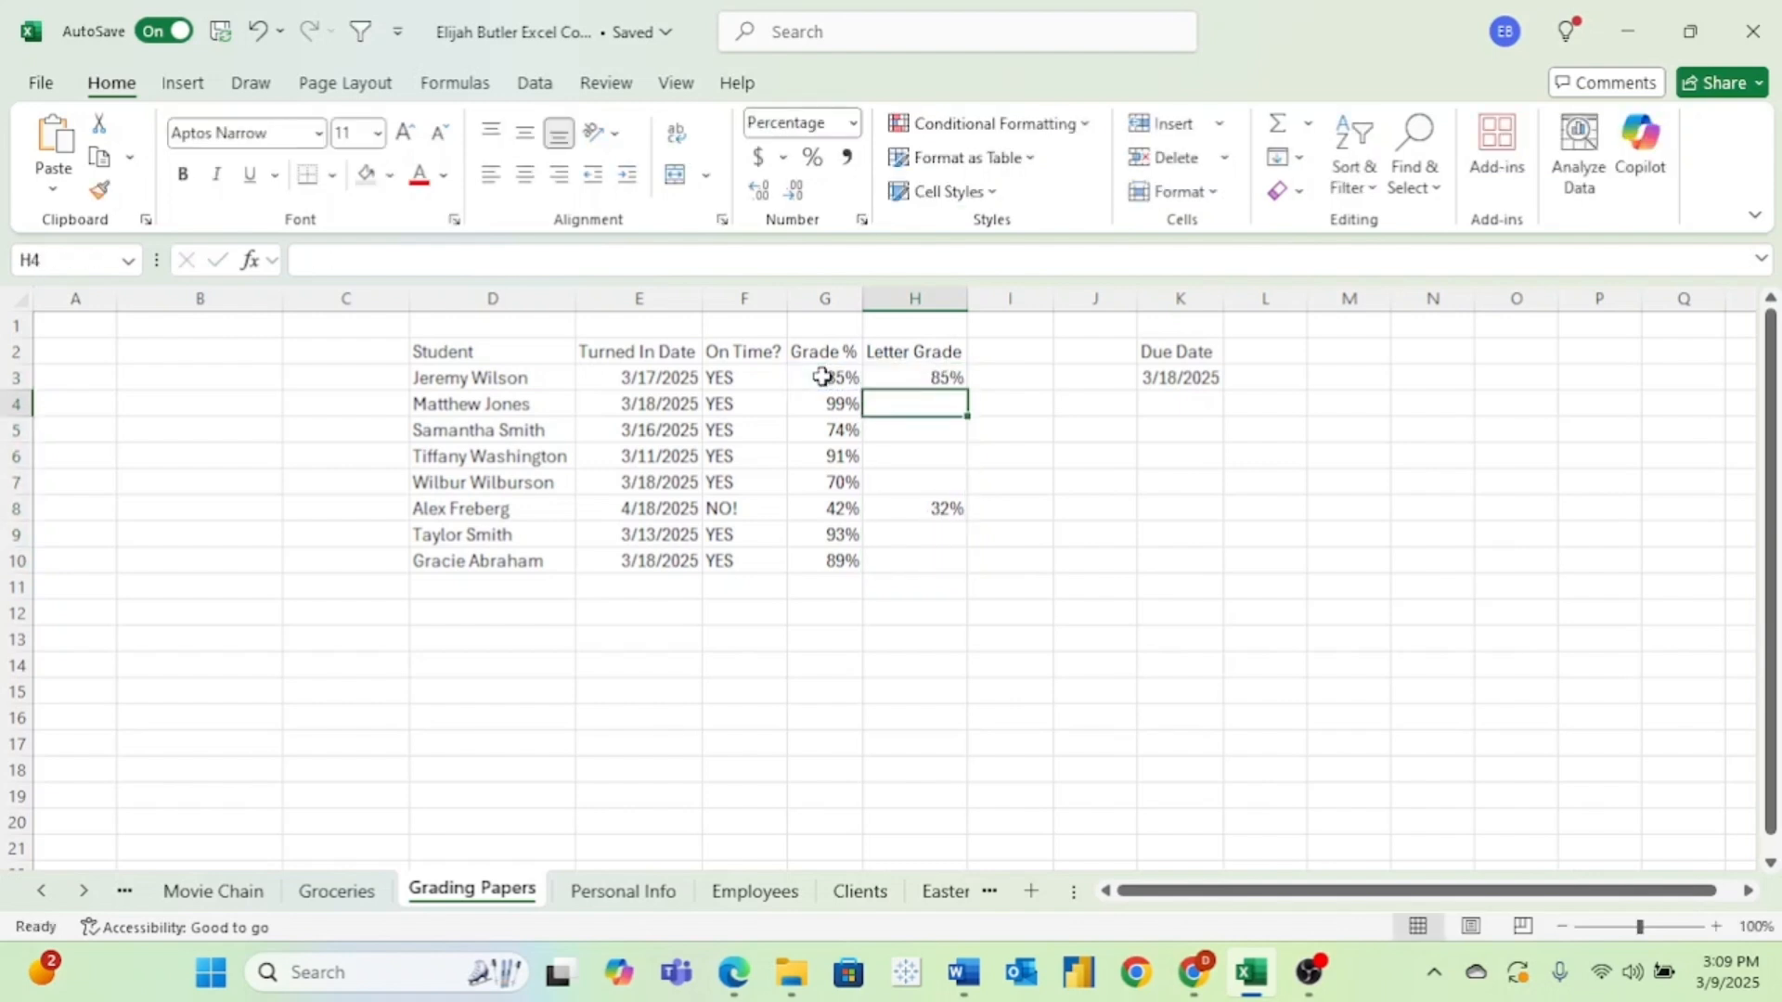
left_click(924, 376)
left_click_drag(967, 391, 970, 497)
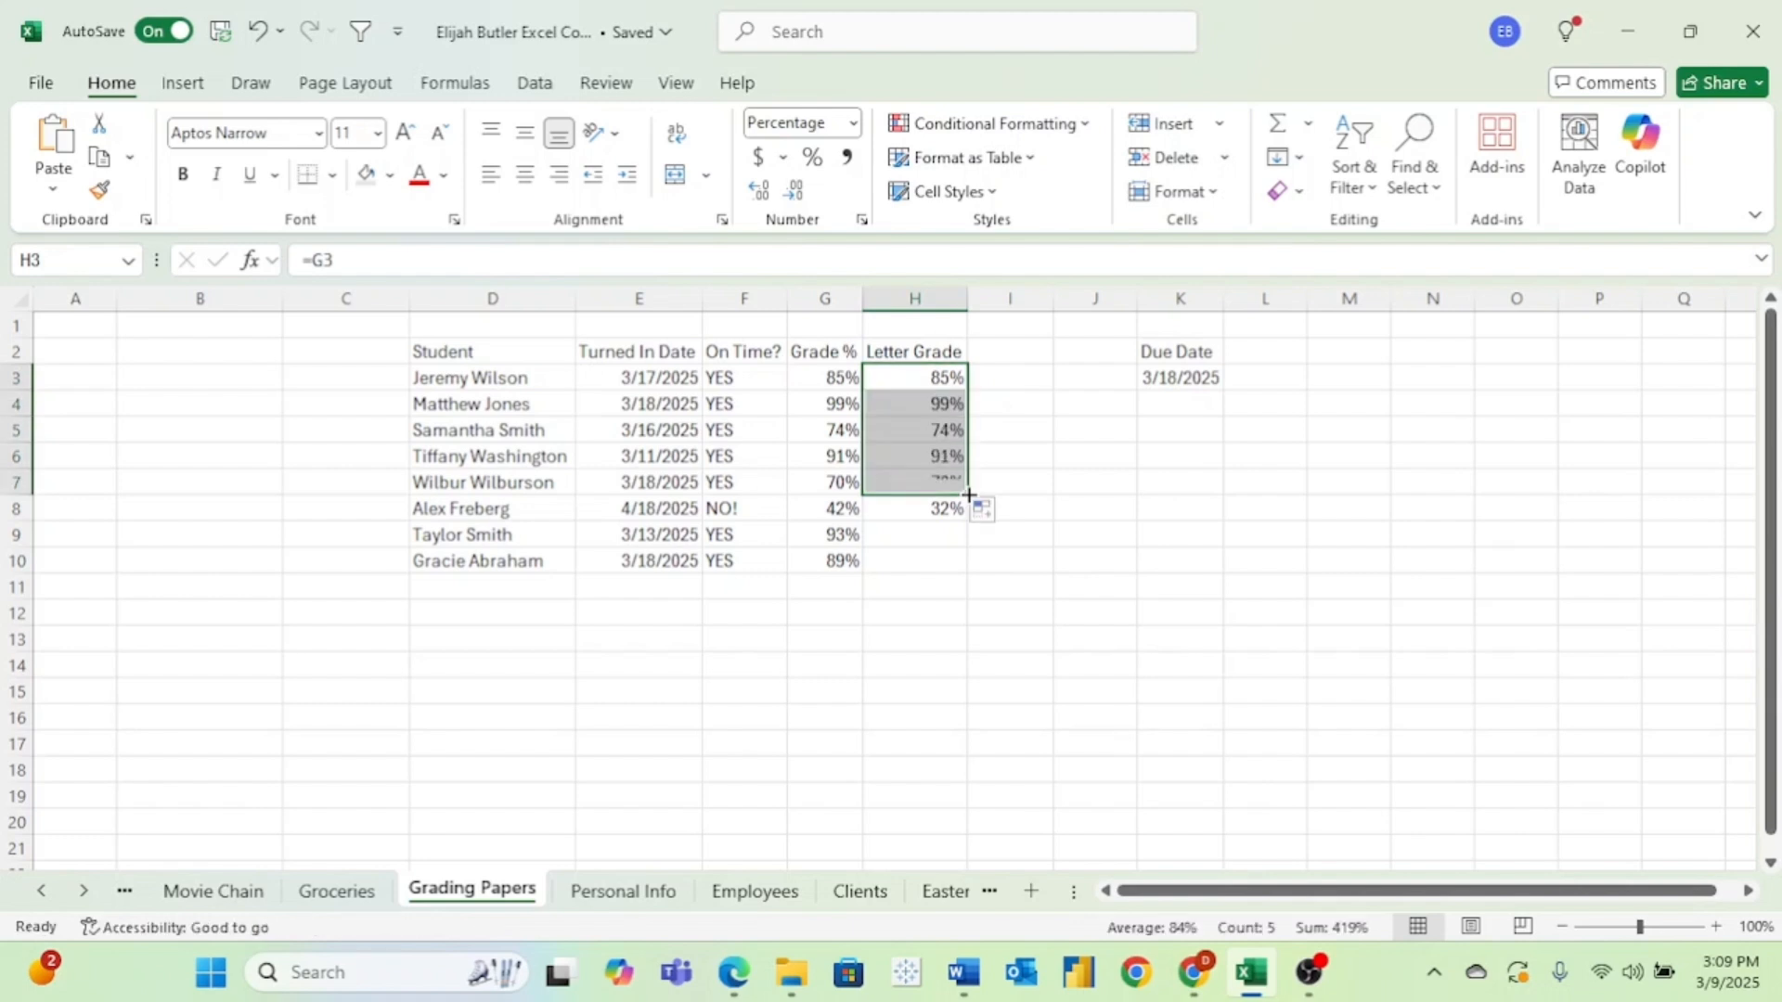
Link H9 to the grade percentage in G9 and H10 to the one in G10.
left_click(898, 534)
type("=")
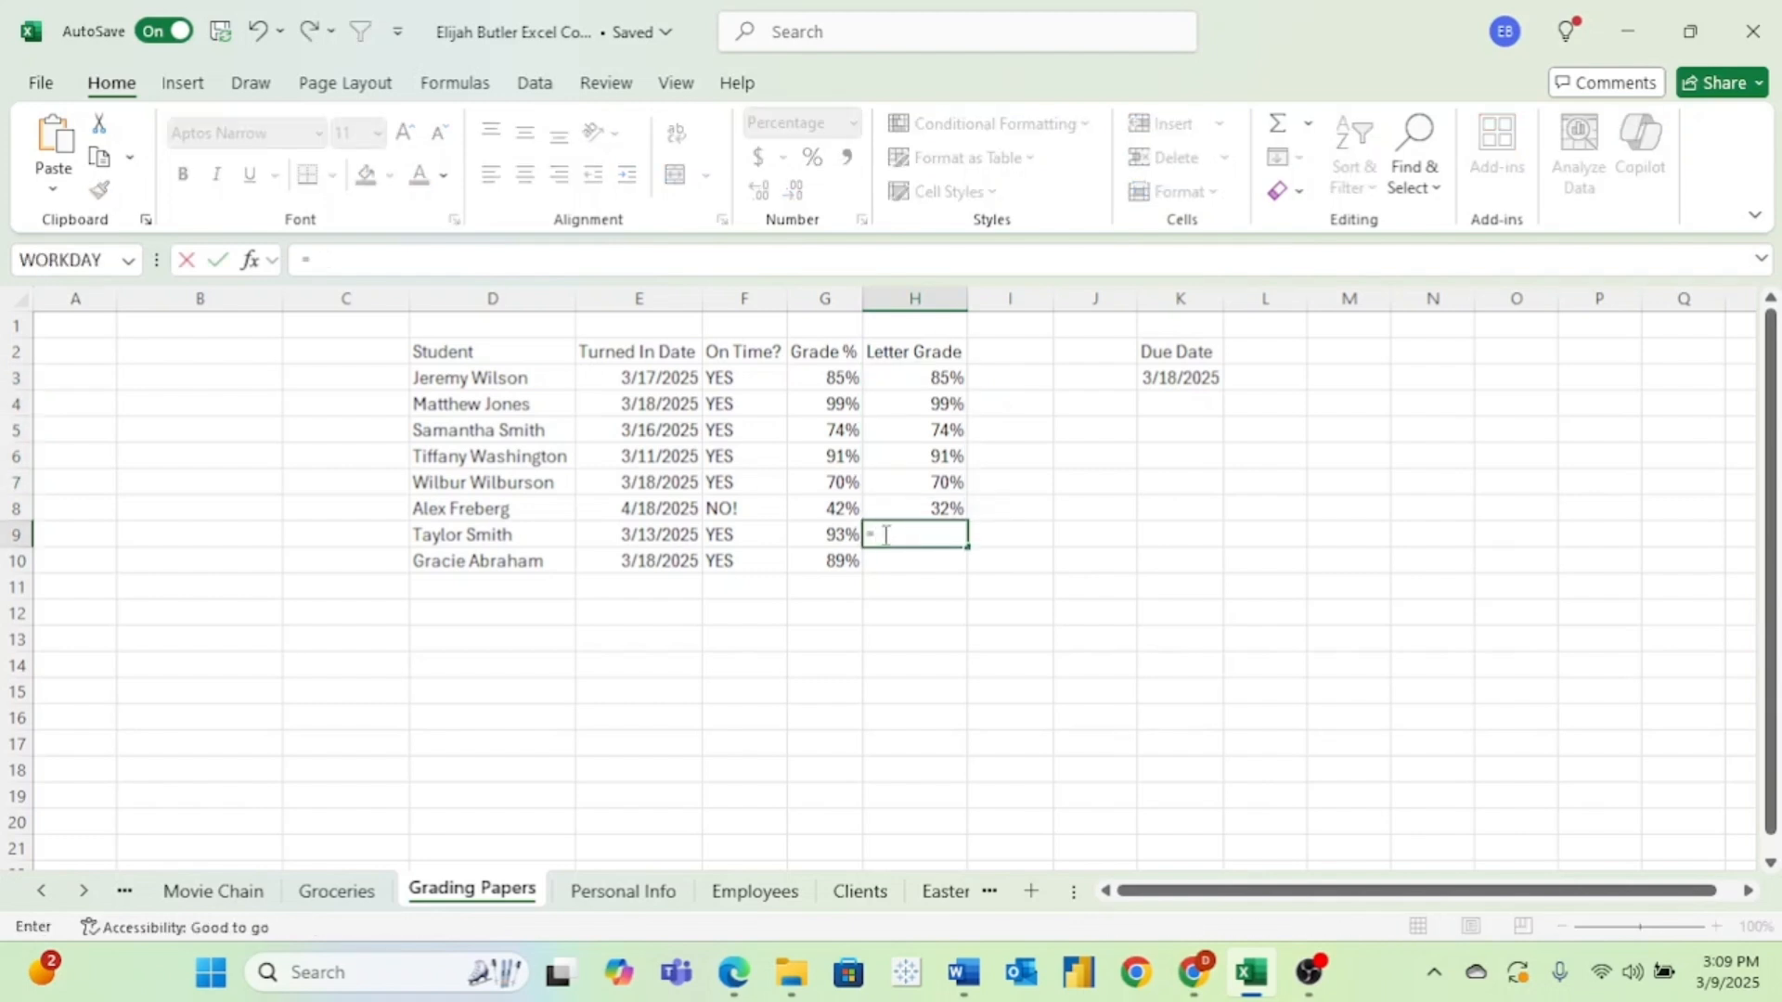
left_click(840, 535)
key("Return")
type("=")
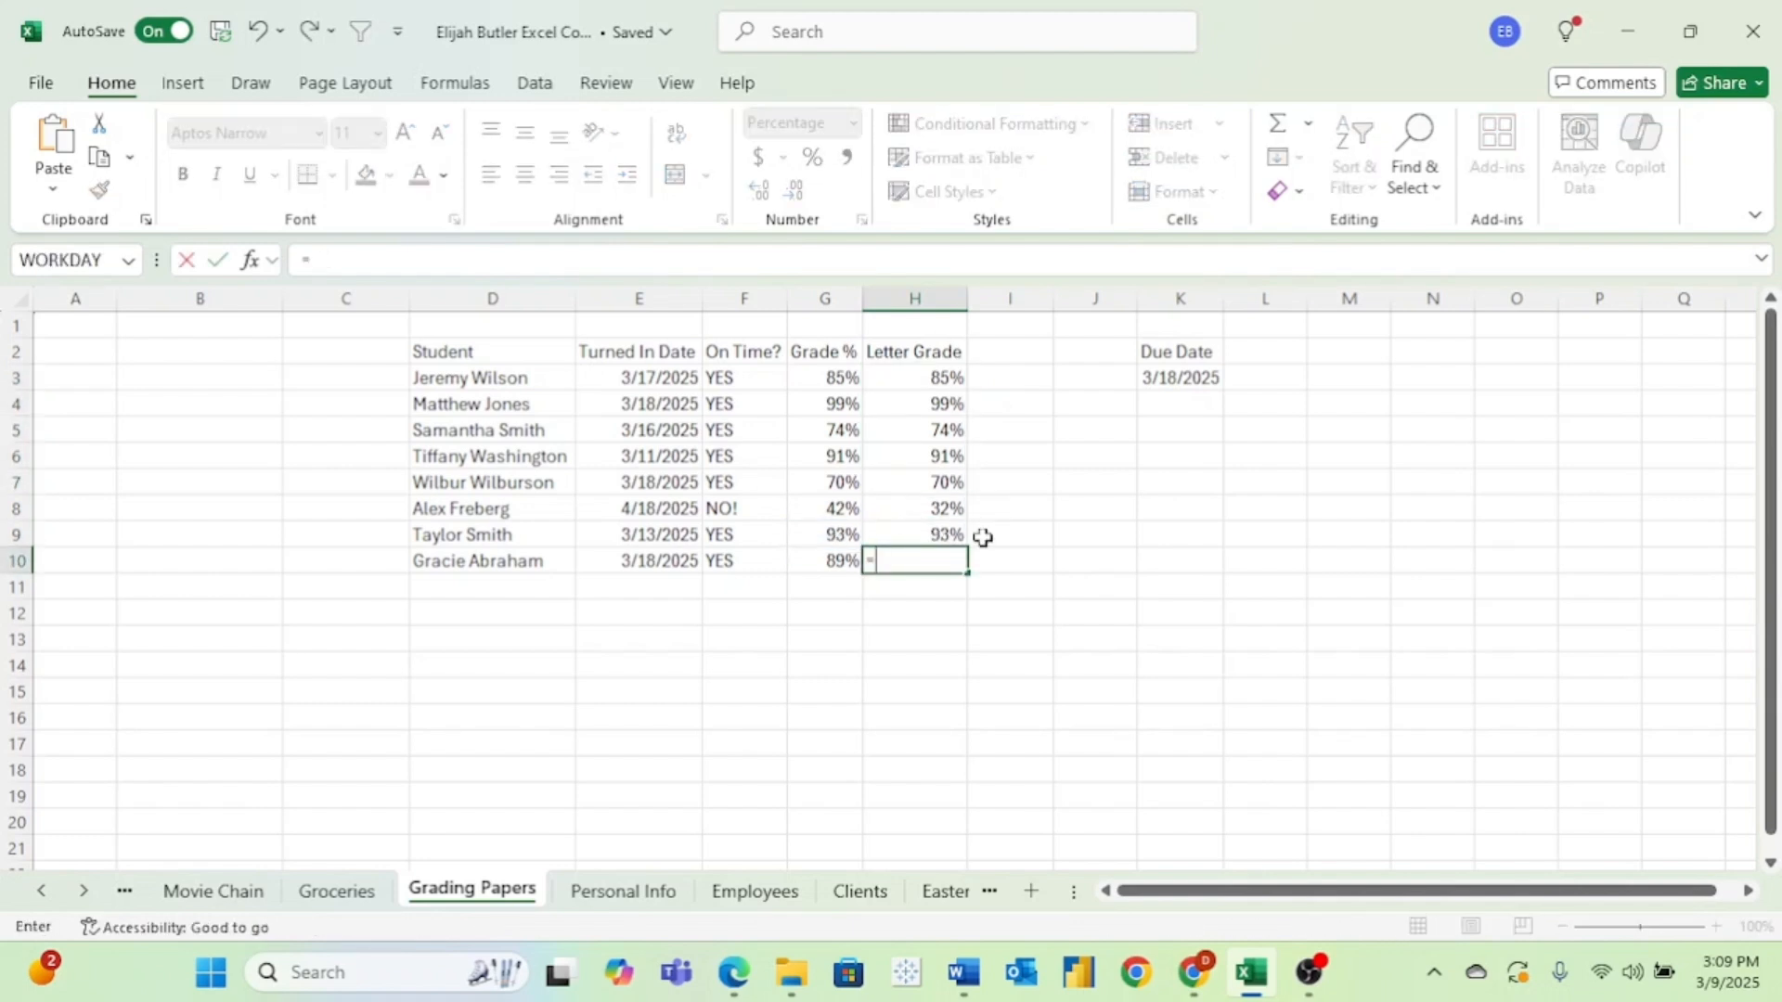
left_click(838, 563)
key("Return")
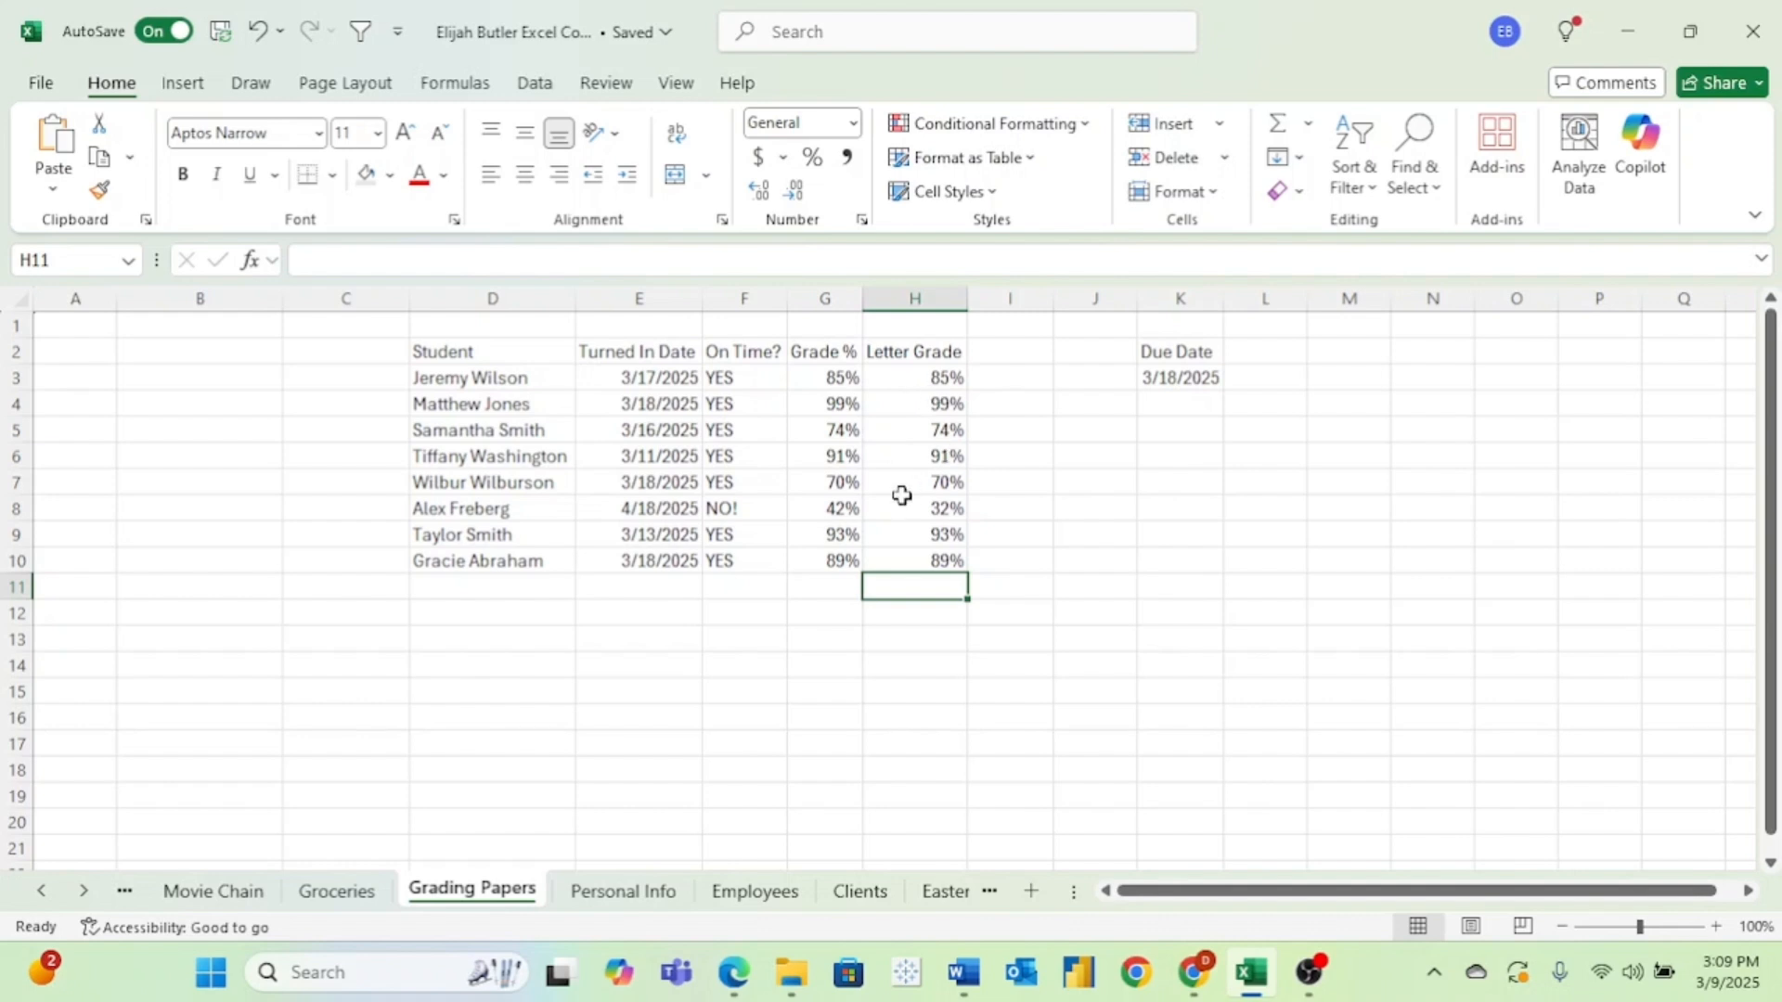
left_click_drag(912, 506, 544, 507)
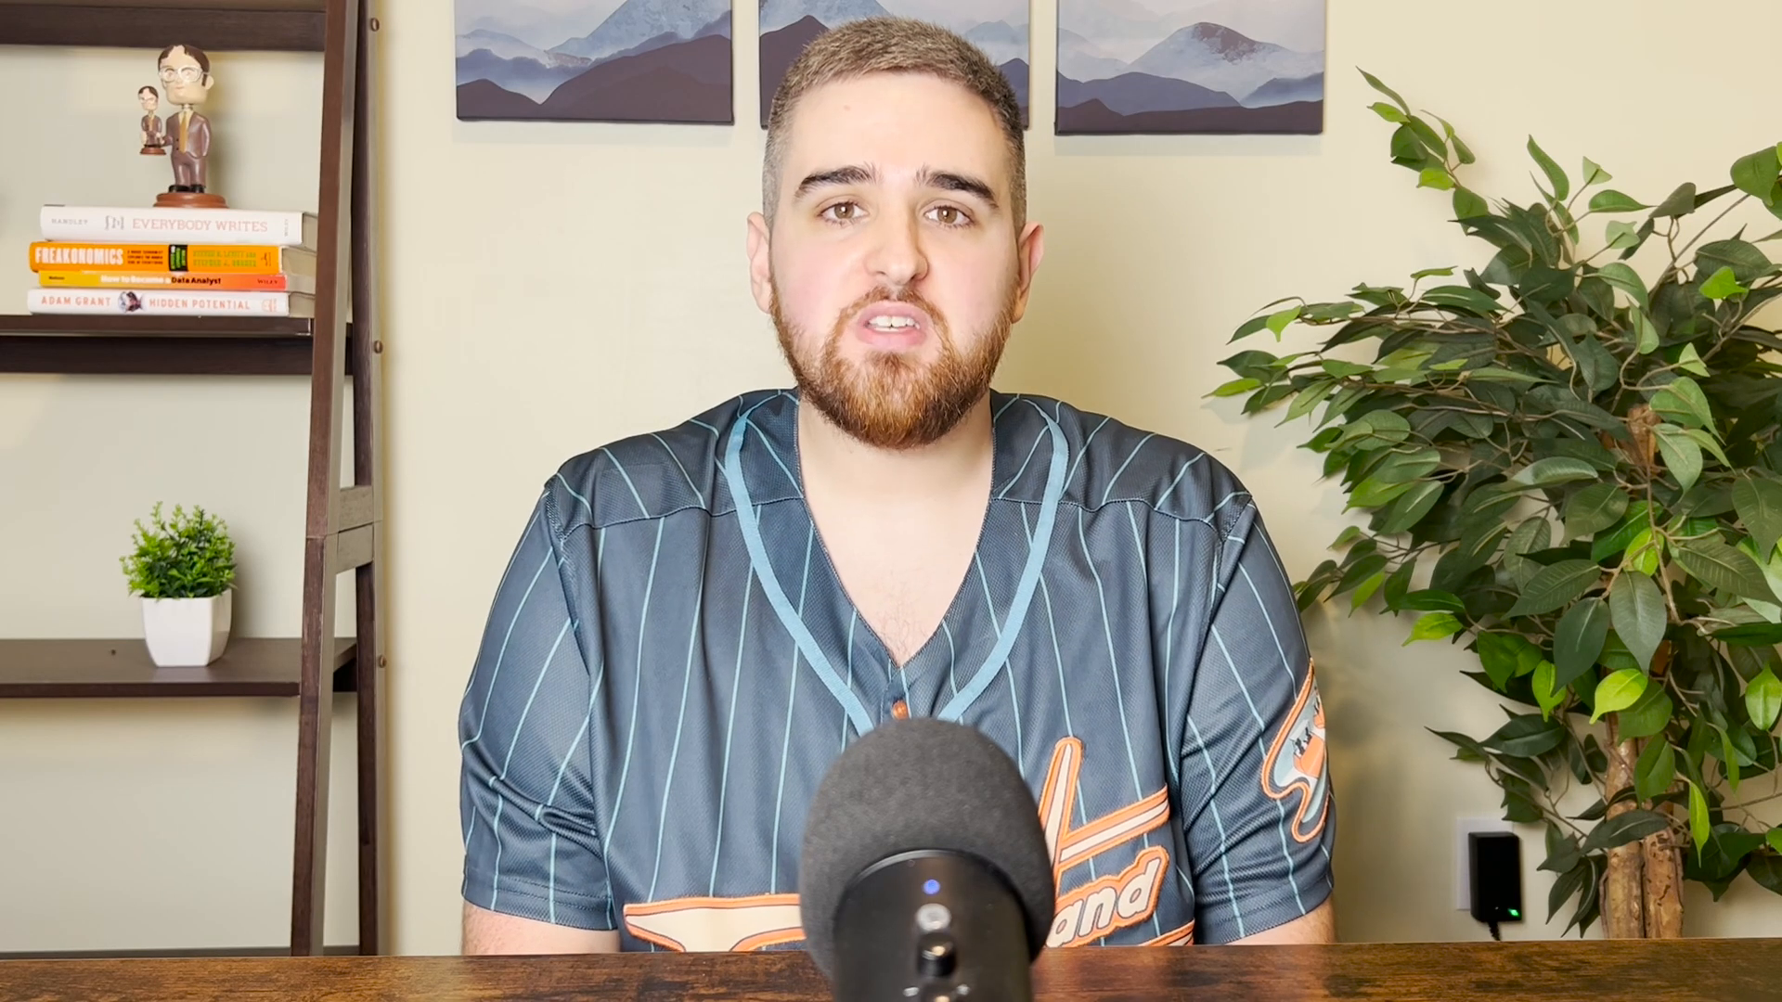